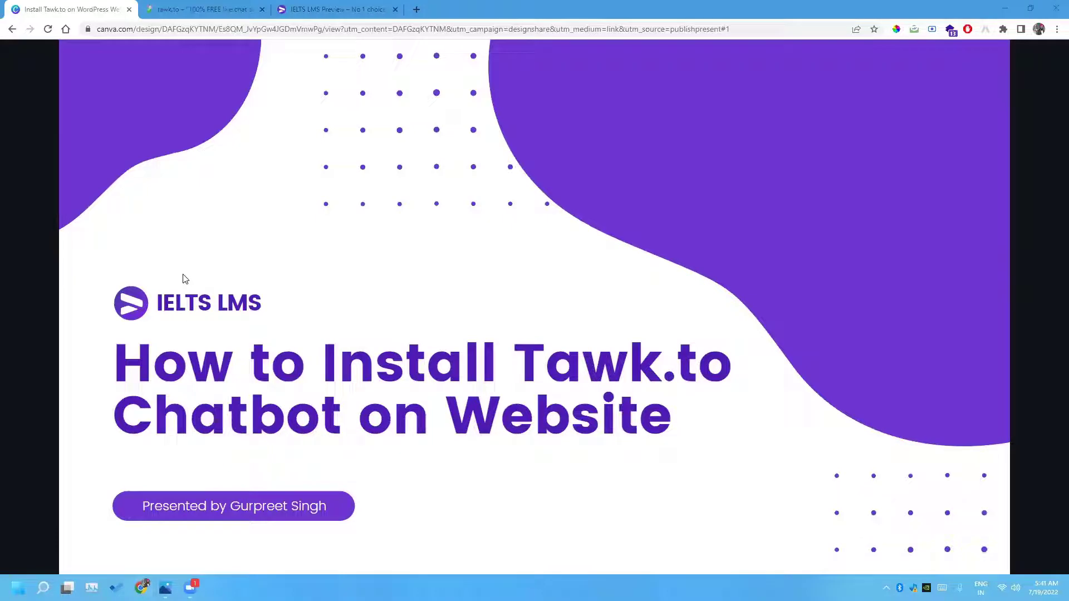
# - Switch from the Canva title slide to the tawk.to homepage tab
pyautogui.click(202, 10)
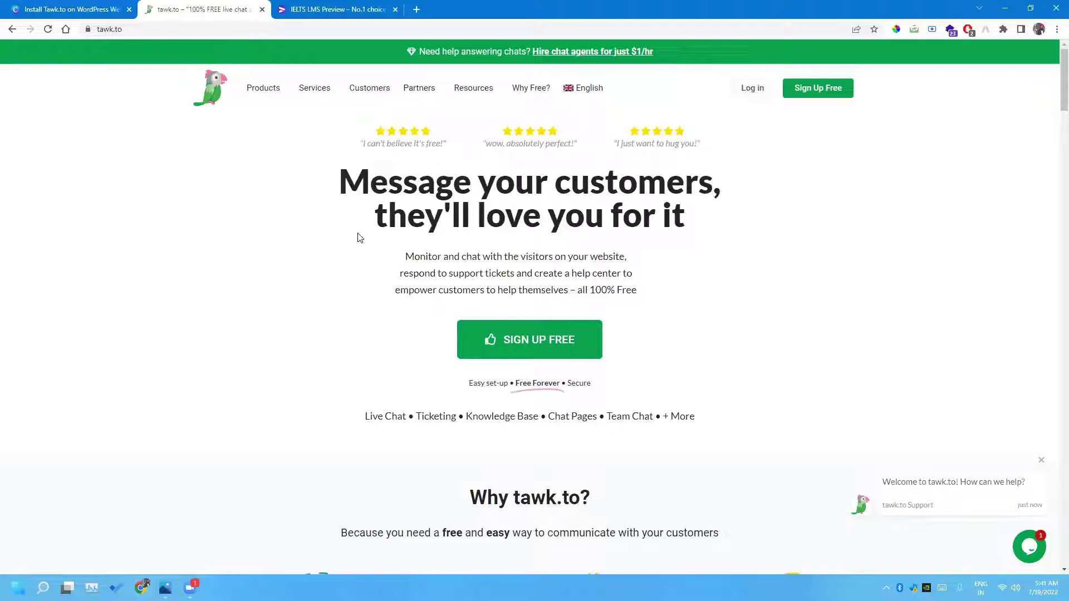
# - Scroll through the tawk.to homepage feature sections, highlighting the feature list and real-time monitoring heading
pyautogui.scroll(-2, 359, 237)
pyautogui.scroll(-2, 360, 238)
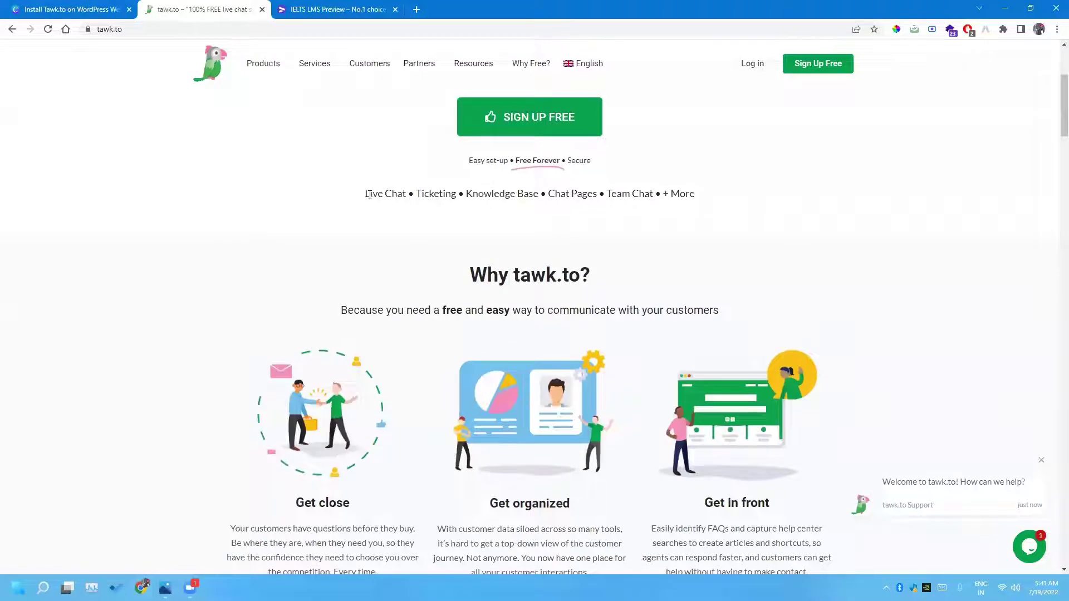
pyautogui.moveTo(369, 195); pyautogui.dragTo(541, 198)
pyautogui.click(414, 195)
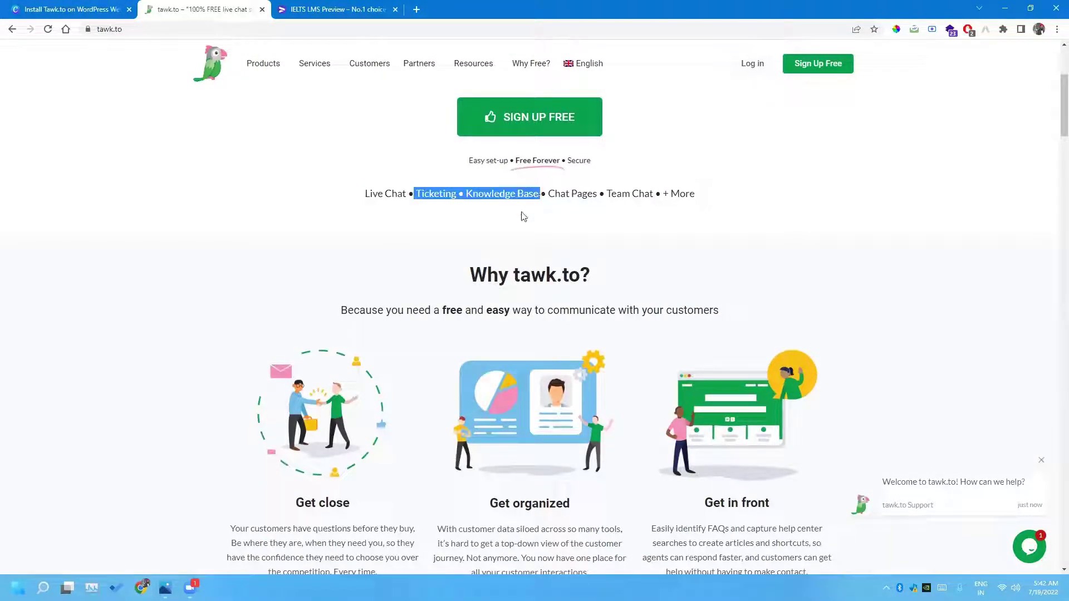
pyautogui.click(490, 232)
pyautogui.scroll(-2, 446, 248)
pyautogui.scroll(-3, 445, 248)
pyautogui.scroll(-4, 402, 262)
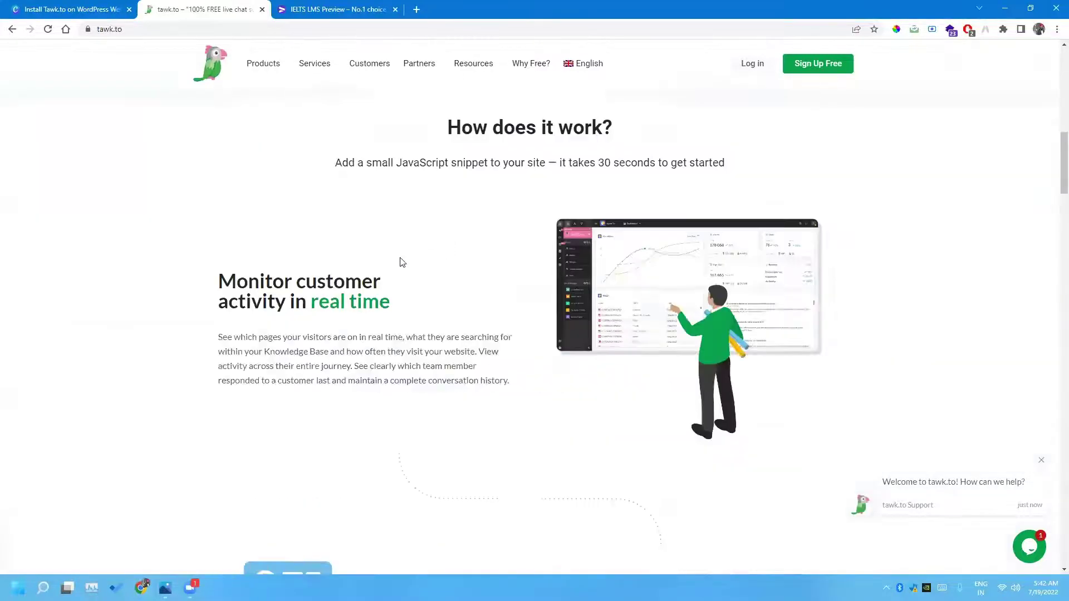
pyautogui.moveTo(305, 284); pyautogui.dragTo(390, 297)
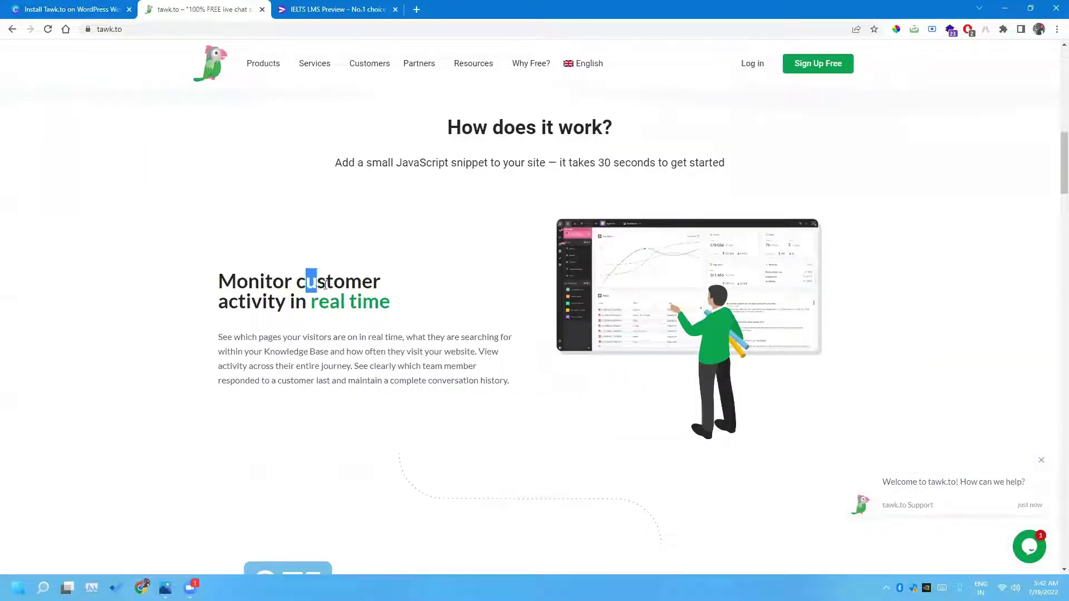
pyautogui.click(390, 297)
pyautogui.scroll(-5, 389, 298)
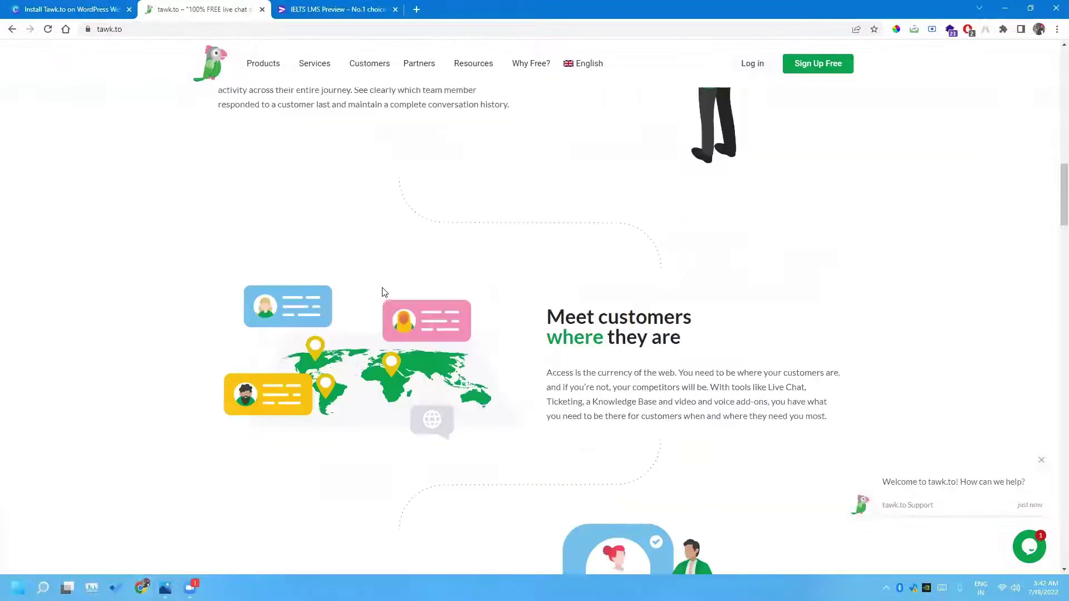
pyautogui.scroll(-1, 385, 290)
pyautogui.scroll(-1, 540, 276)
pyautogui.scroll(-3, 540, 276)
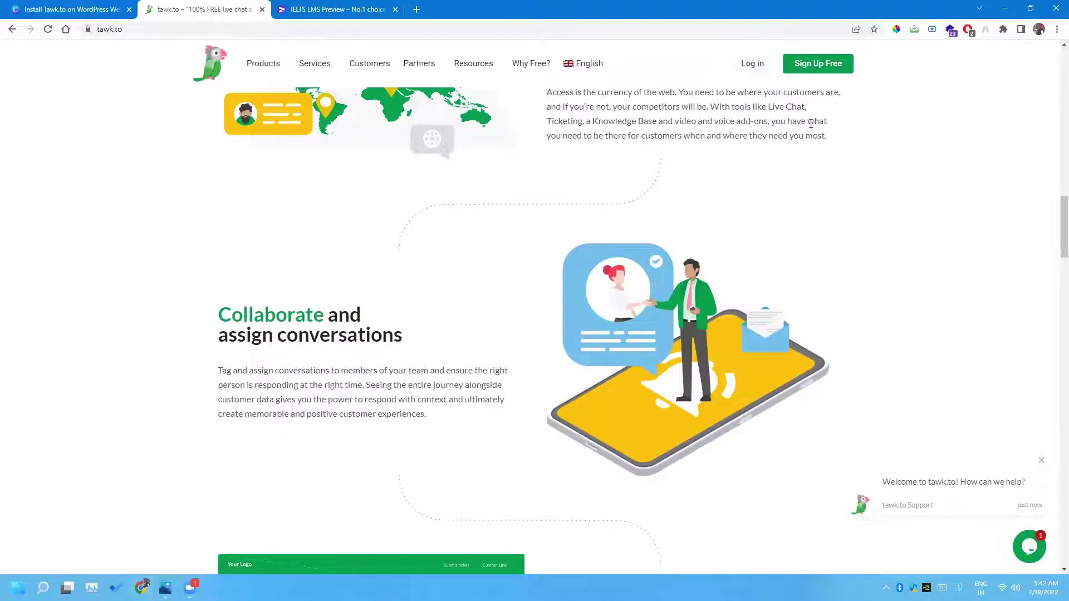
# - Advance the Canva presentation to the Steps slide, then return to tawk.to
pyautogui.click(106, 9)
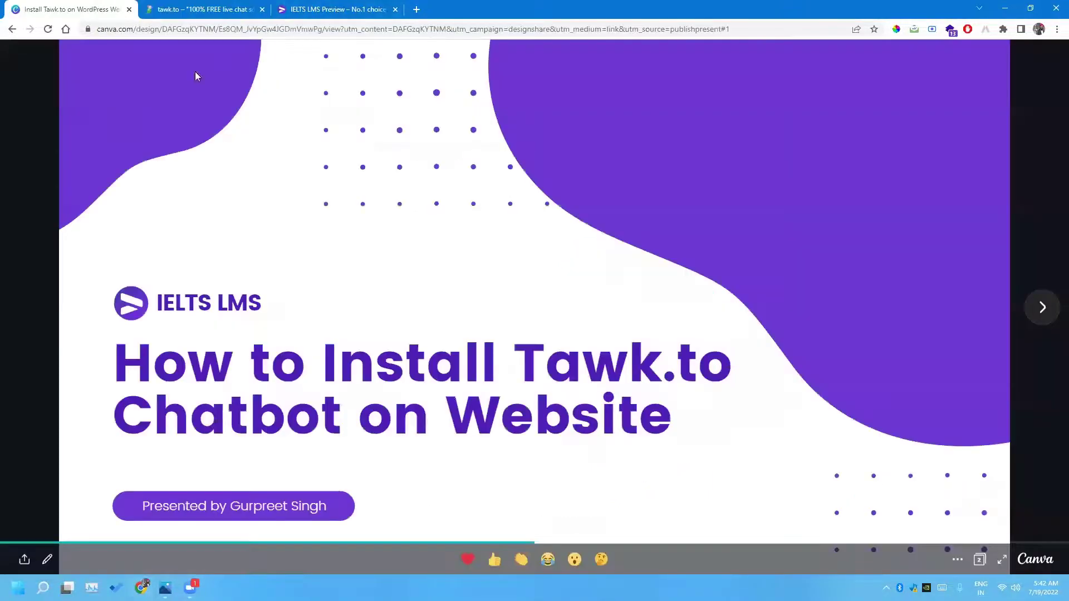
pyautogui.click(878, 277)
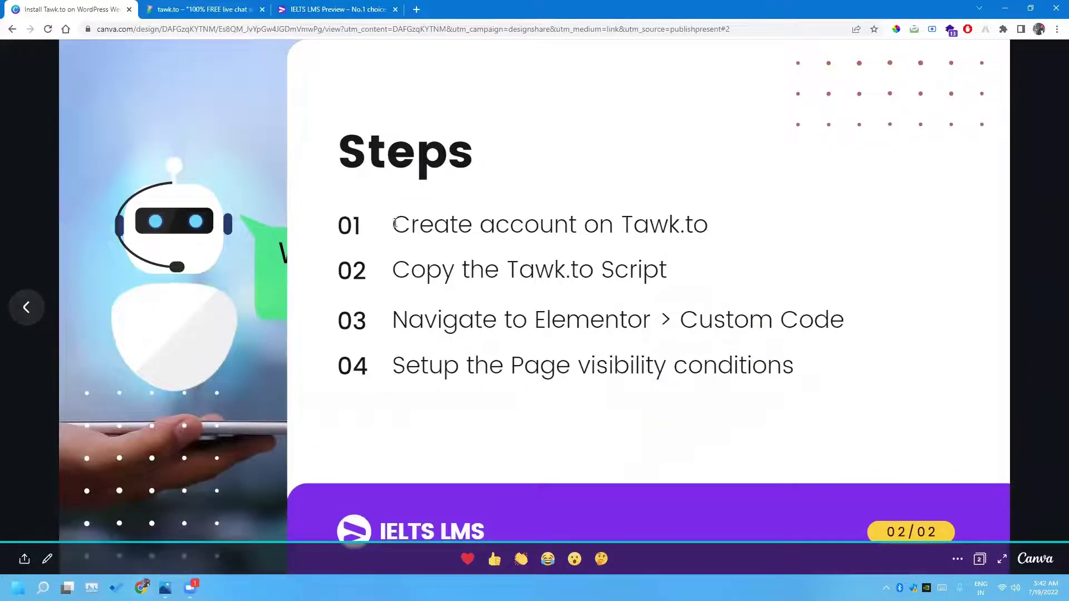
pyautogui.click(195, 9)
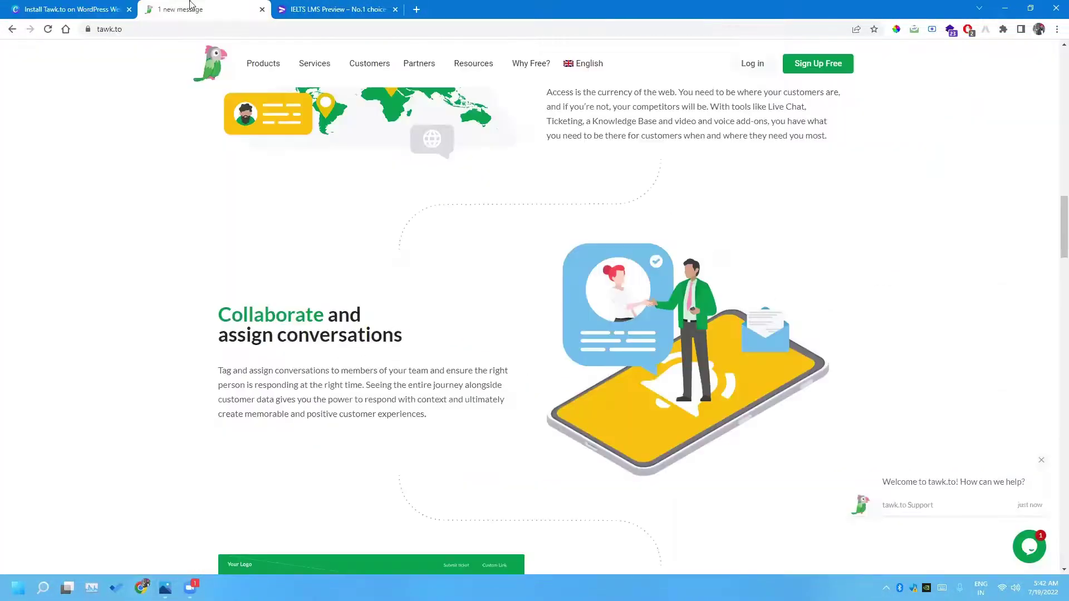
pyautogui.click(815, 71)
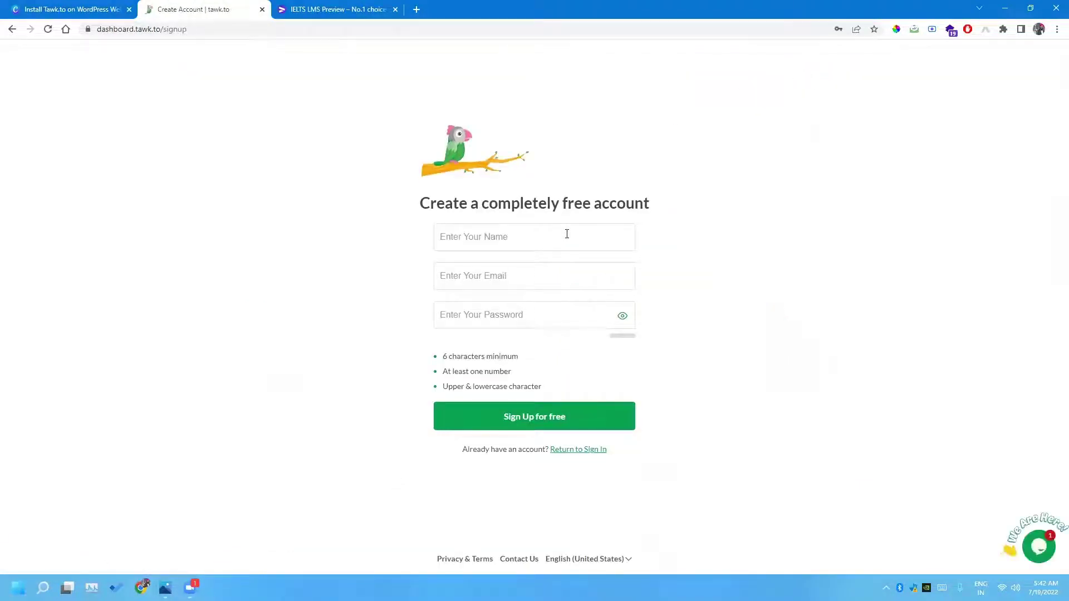
pyautogui.click(566, 234)
pyautogui.click(537, 273)
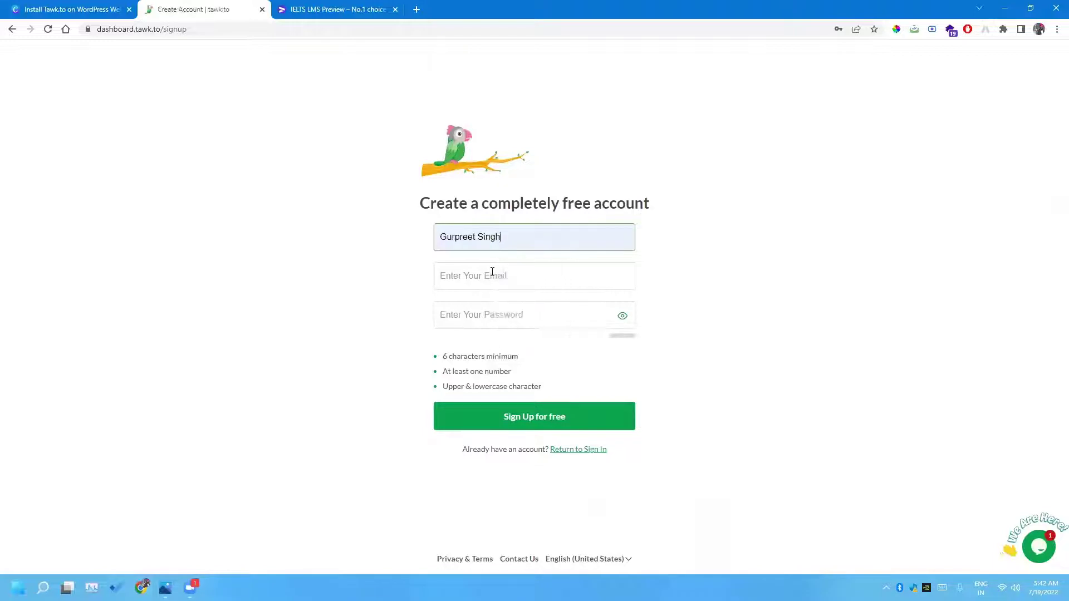
pyautogui.click(492, 273)
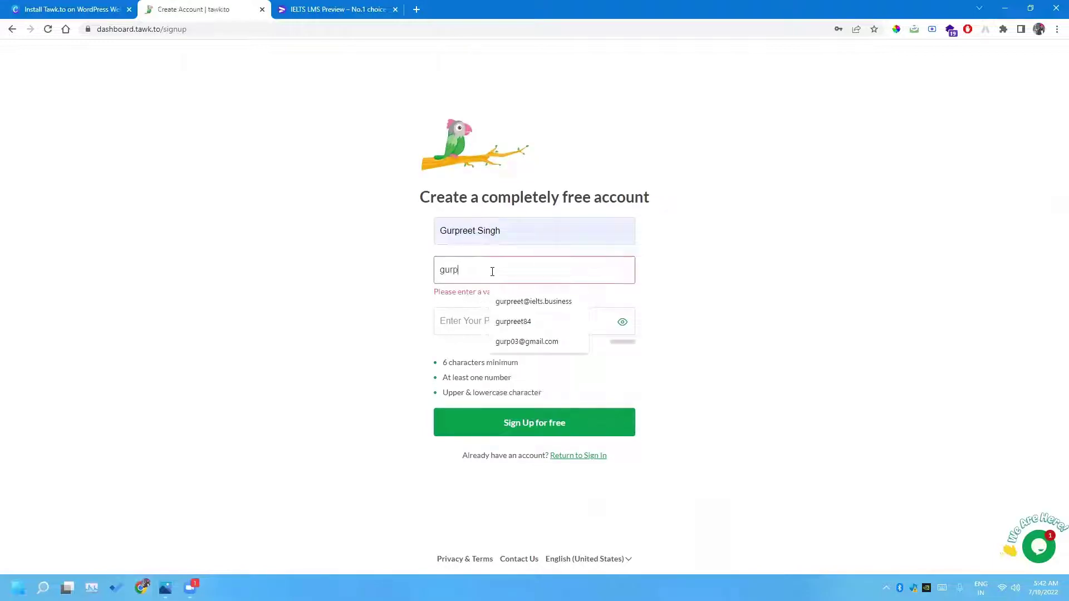
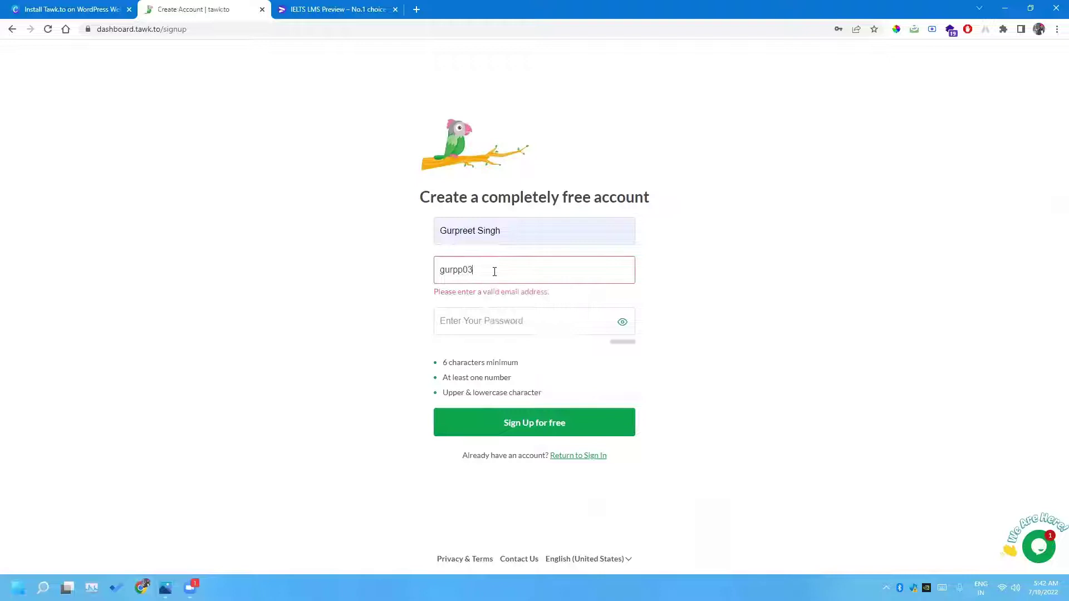
pyautogui.click(517, 309)
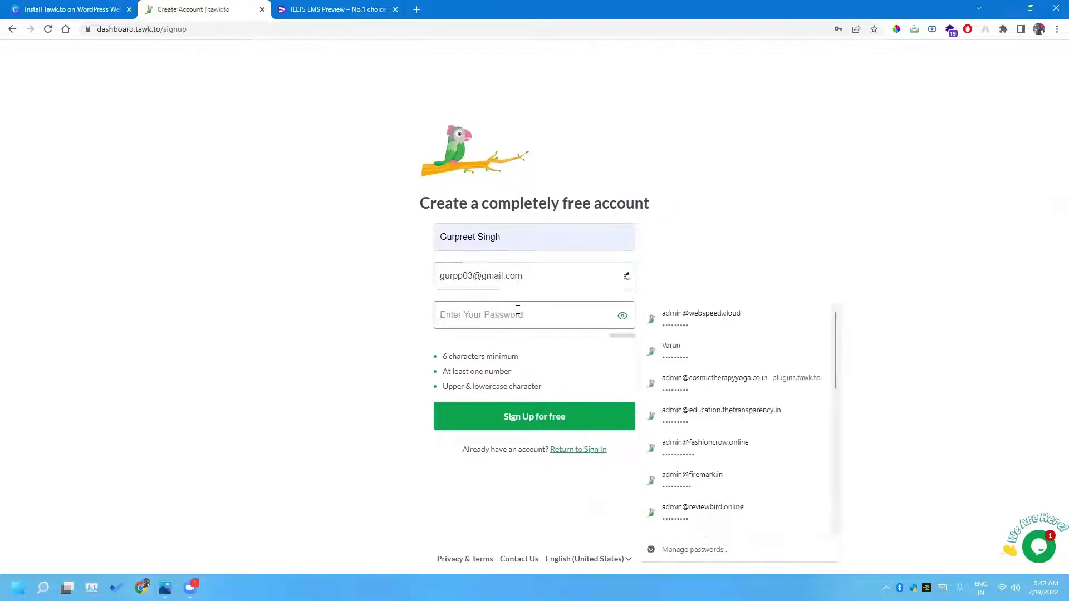
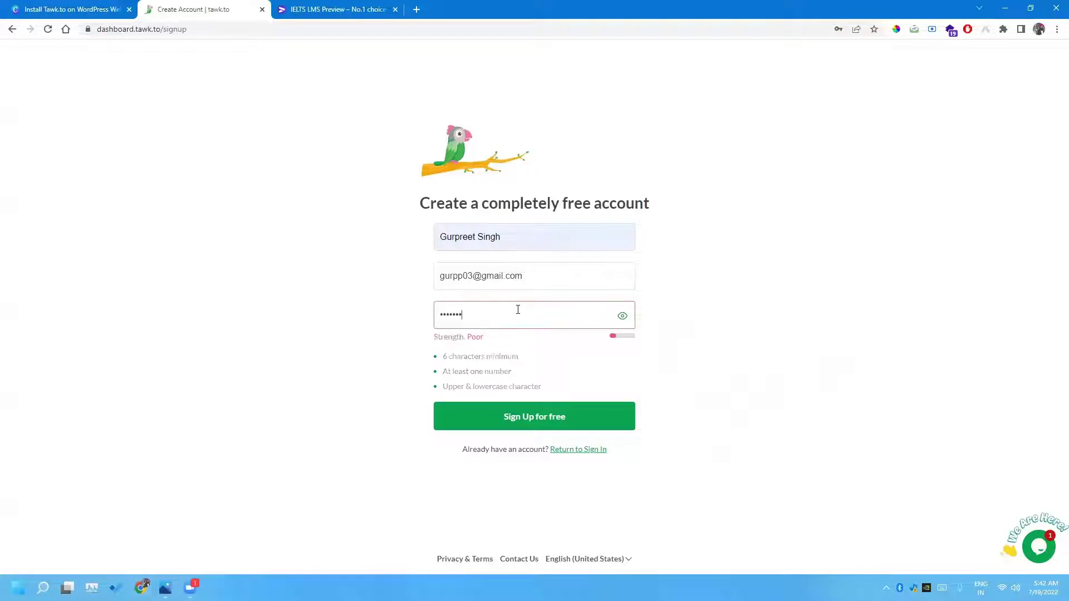
pyautogui.click(545, 419)
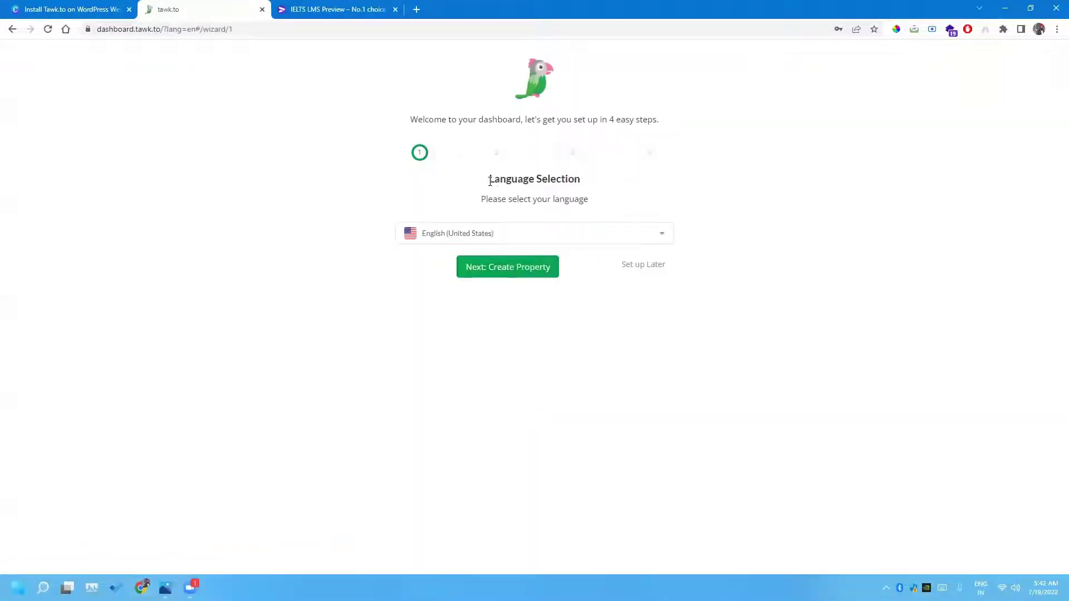
# - Keep English as the widget language and continue to Property Details
pyautogui.moveTo(490, 181); pyautogui.dragTo(580, 180)
pyautogui.click(580, 180)
pyautogui.click(473, 235)
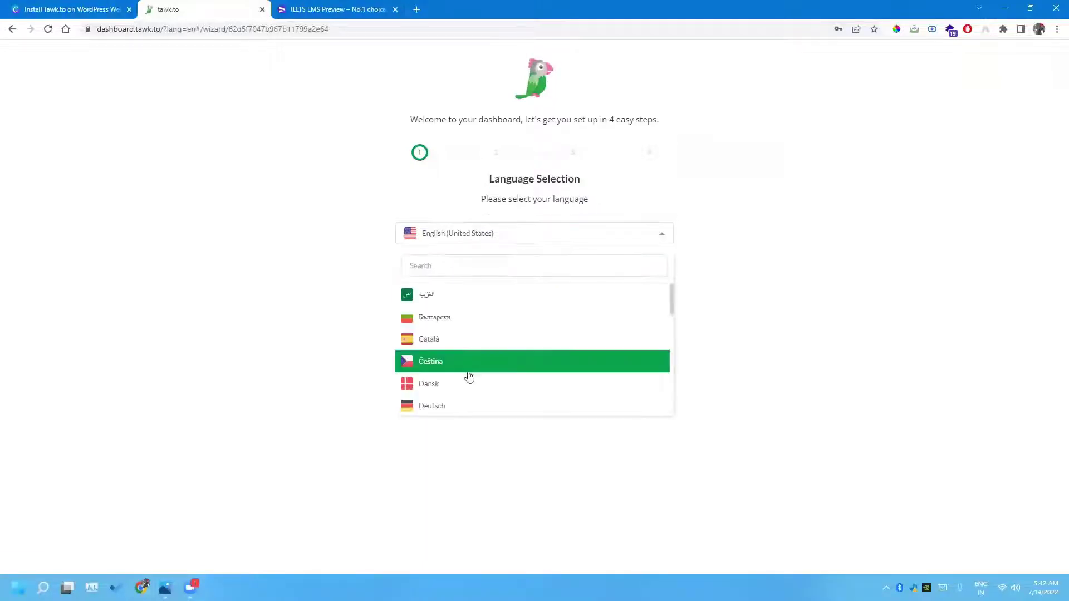
pyautogui.scroll(-1, 465, 362)
pyautogui.scroll(-2, 434, 354)
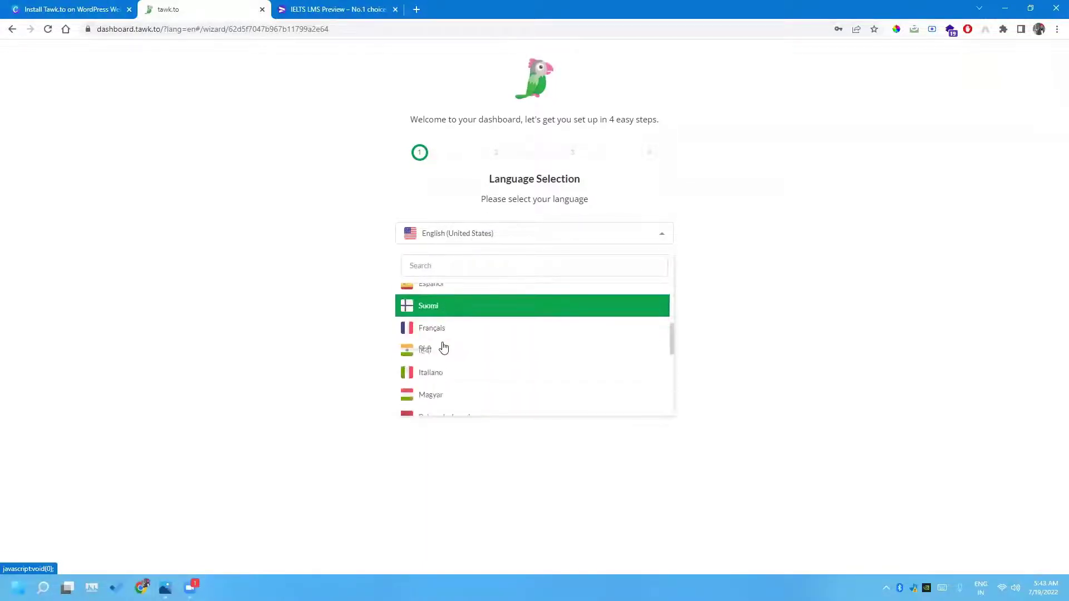
pyautogui.scroll(-1, 454, 358)
pyautogui.click(390, 305)
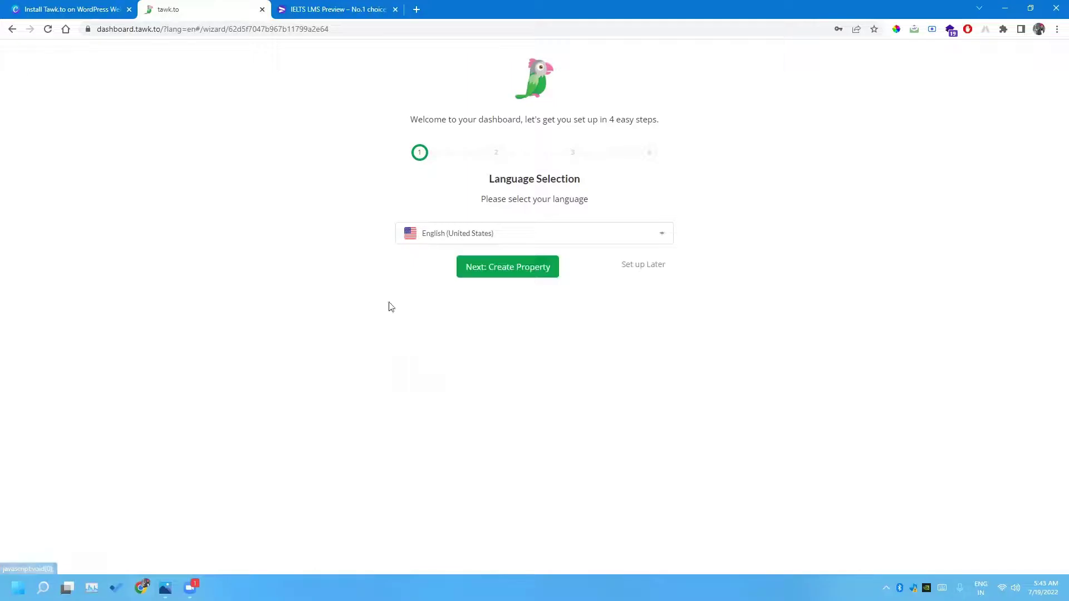
pyautogui.click(521, 270)
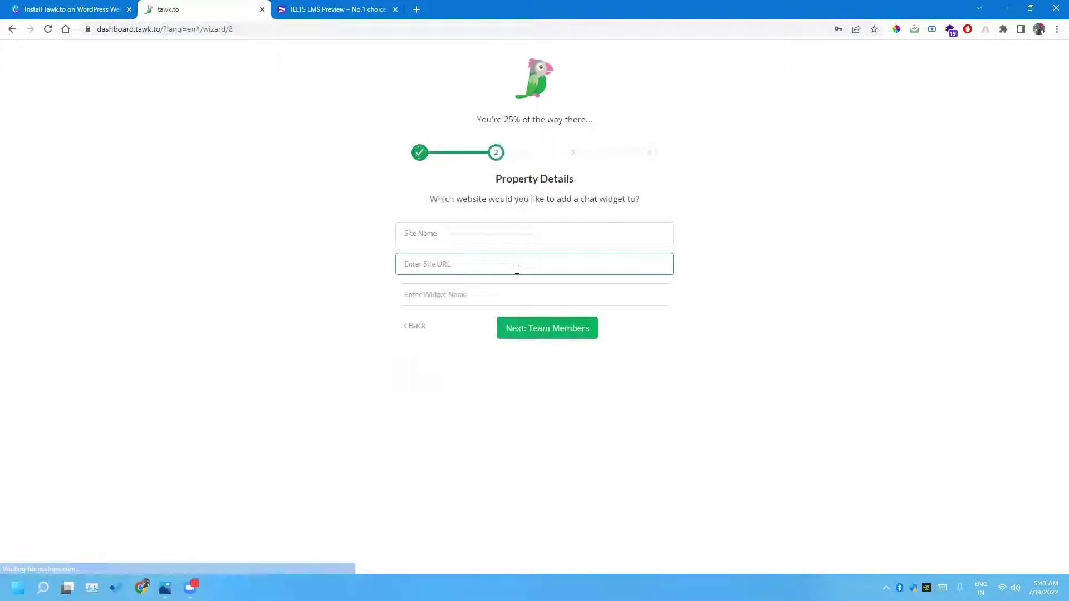
pyautogui.click(477, 238)
pyautogui.click(478, 259)
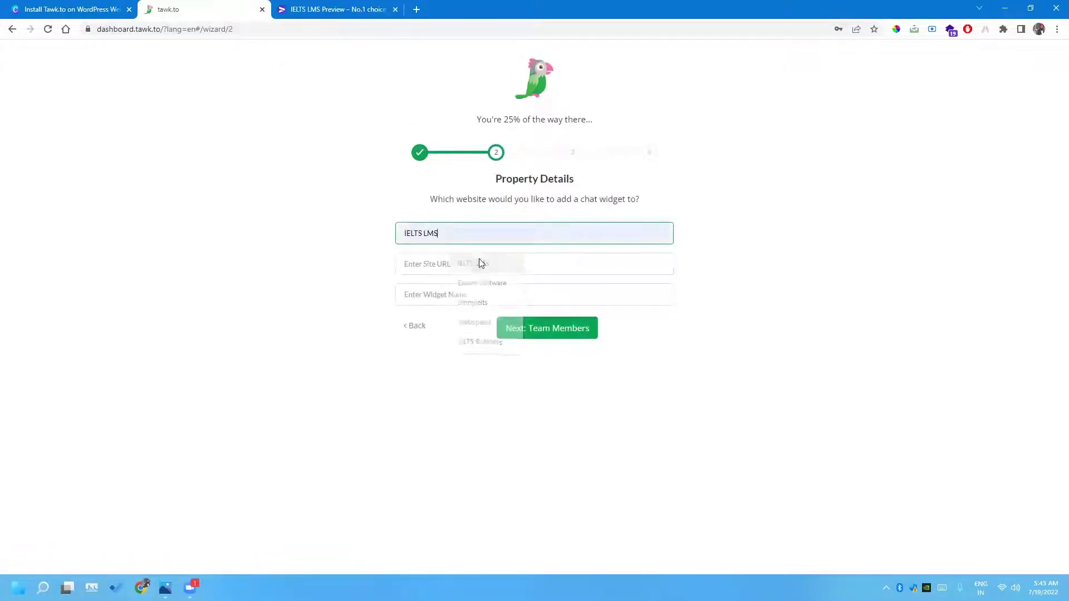
pyautogui.click(440, 263)
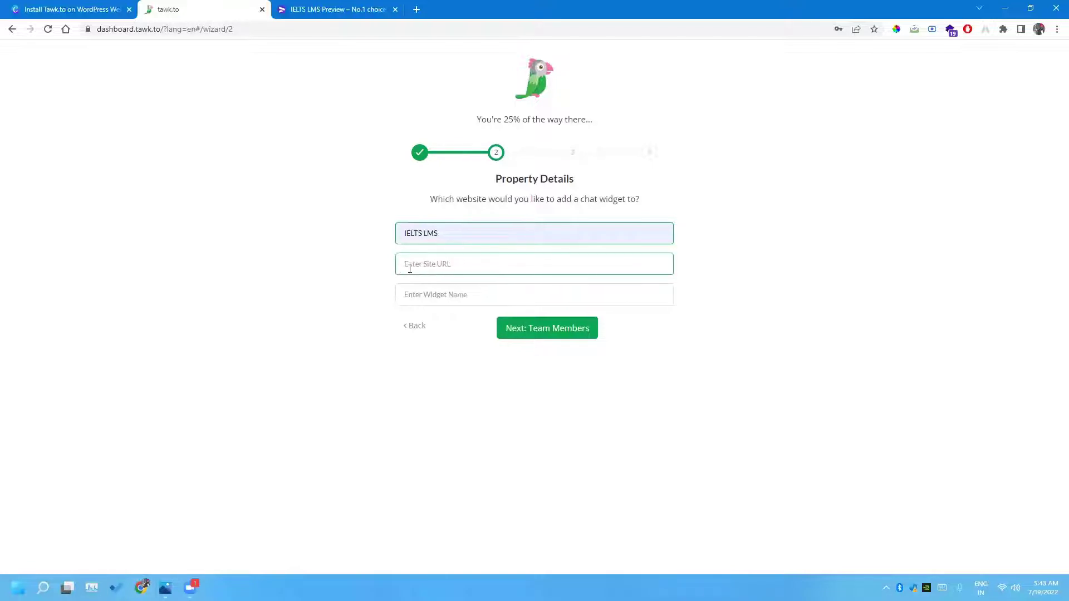
pyautogui.click(306, 9)
pyautogui.click(196, 28)
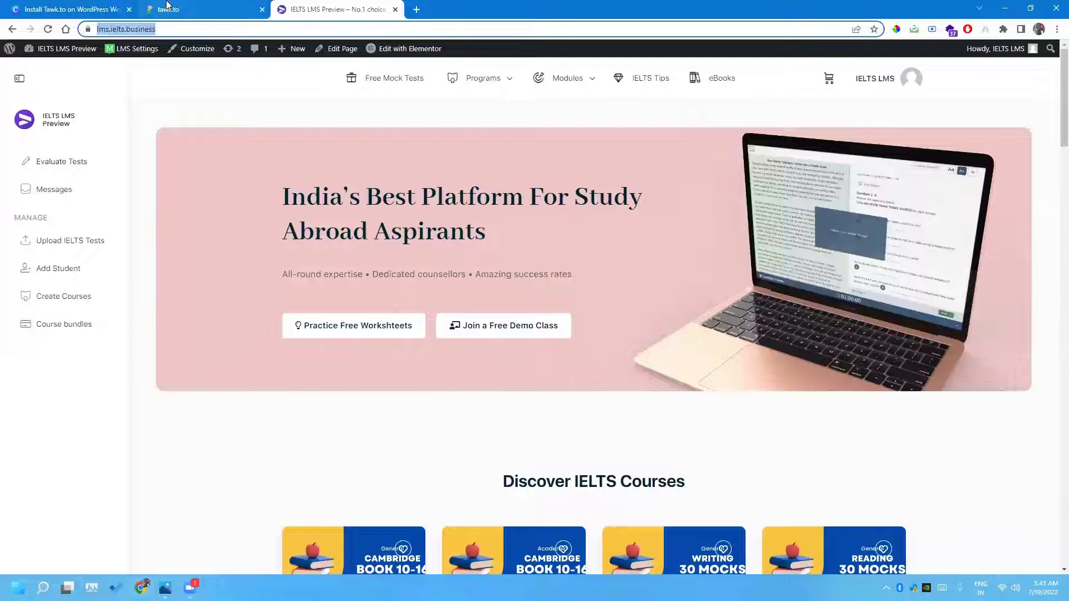
pyautogui.click(167, 9)
pyautogui.click(441, 261)
pyautogui.write('https://lms.ielts.business/')
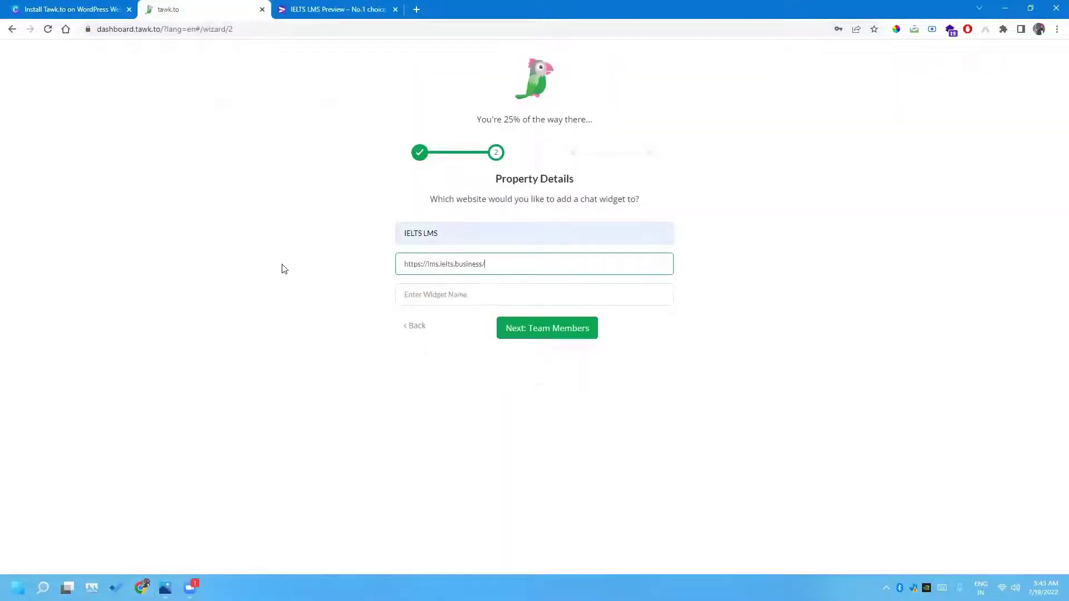
pyautogui.click(283, 269)
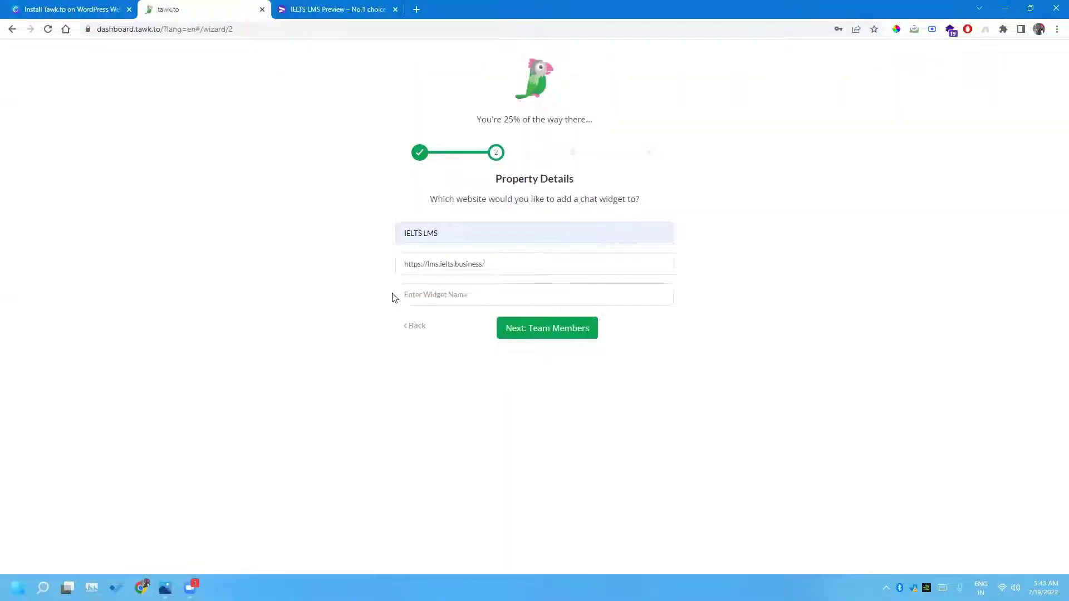
# - Set the widget name to IELTS Chatbot
pyautogui.click(426, 297)
pyautogui.click(426, 296)
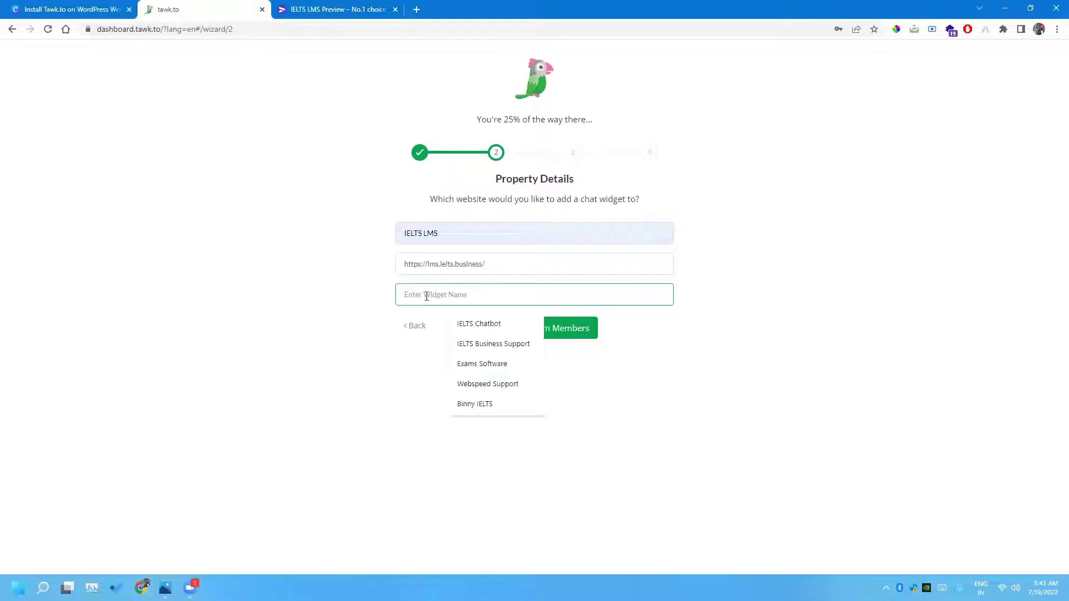
pyautogui.click(478, 323)
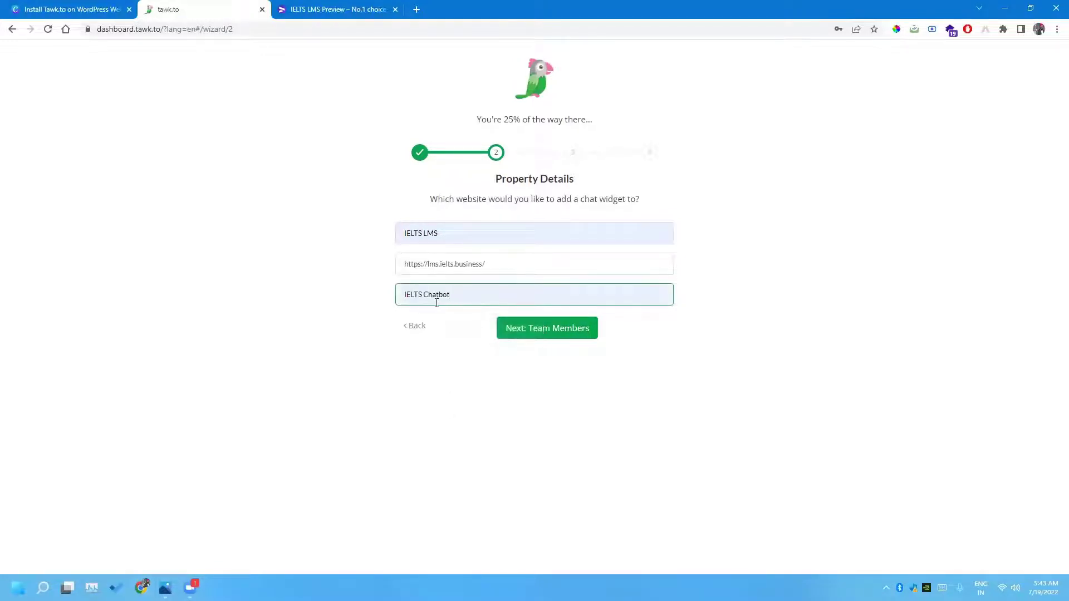
# - Advance to the Team Members step, leaving the invite email empty
pyautogui.click(543, 333)
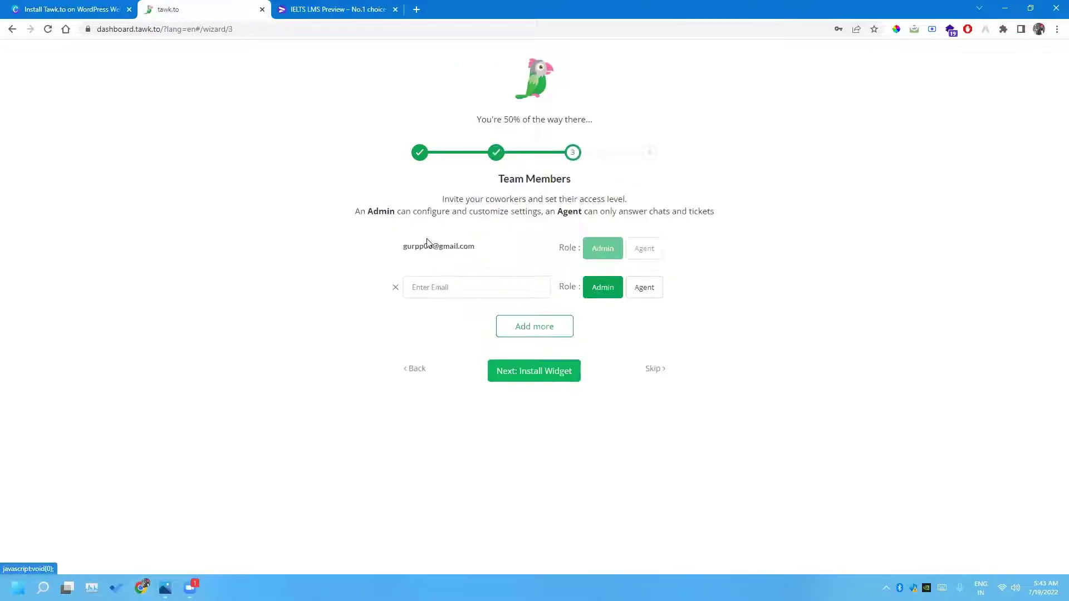
pyautogui.click(493, 286)
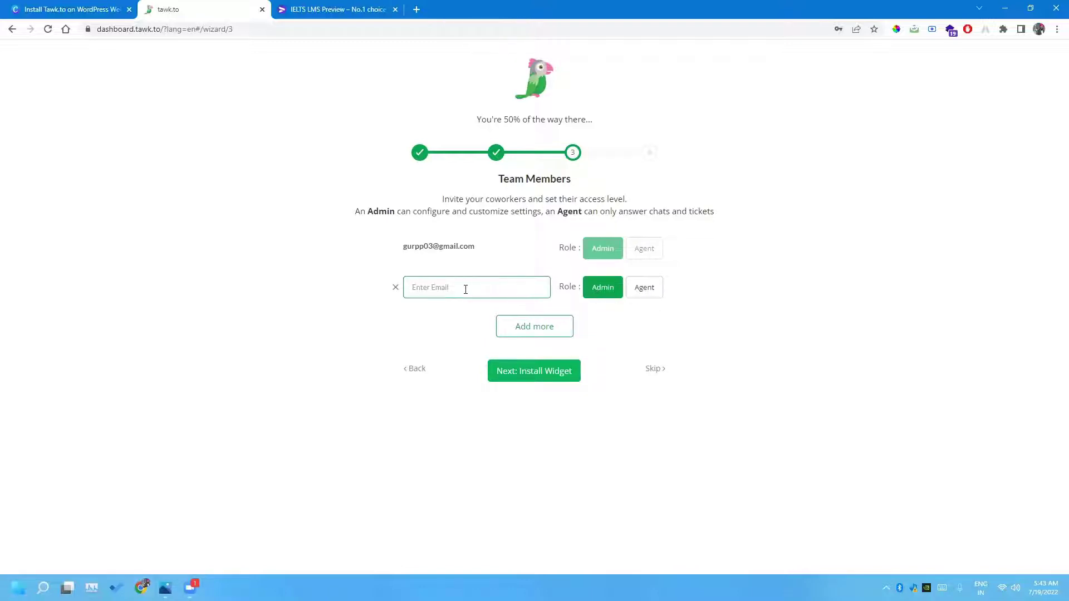
# - Advance to the Install Widget step and review its installation instructions
pyautogui.click(543, 380)
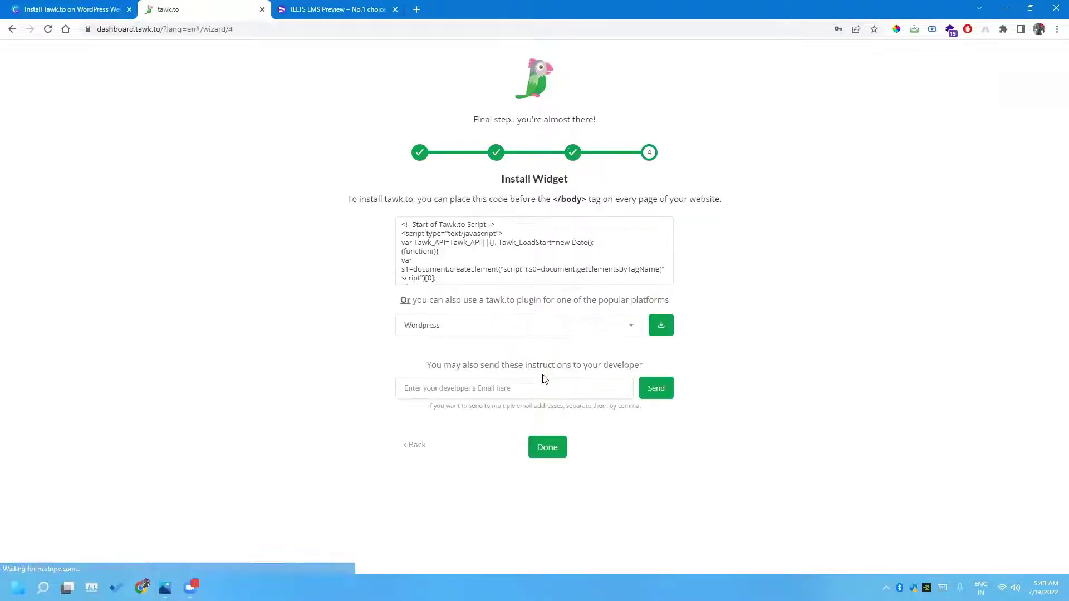
pyautogui.moveTo(501, 179); pyautogui.dragTo(571, 188)
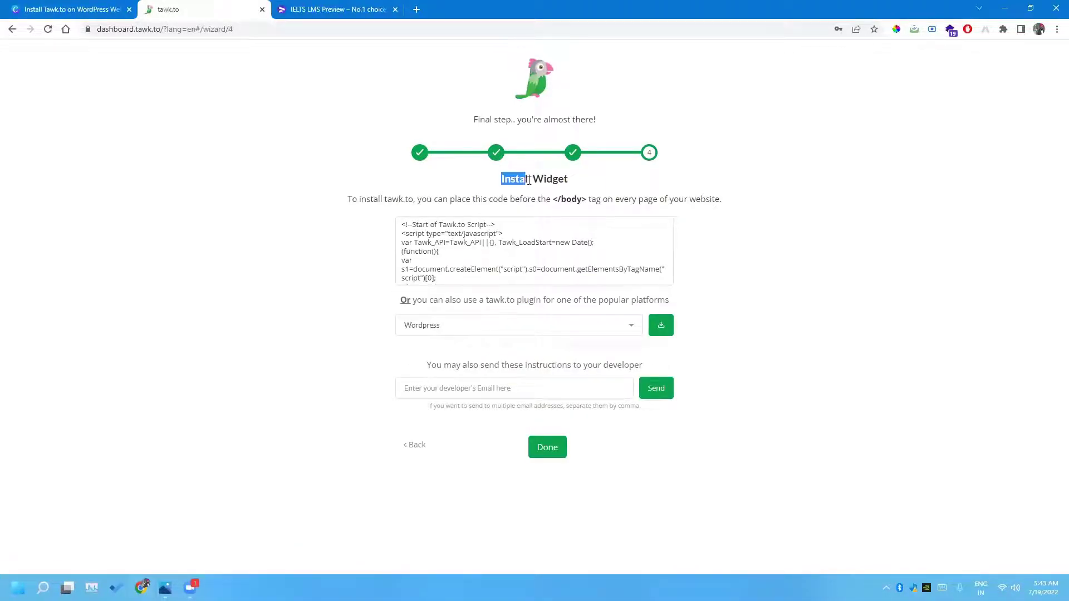
pyautogui.click(574, 187)
pyautogui.moveTo(354, 197); pyautogui.dragTo(591, 201)
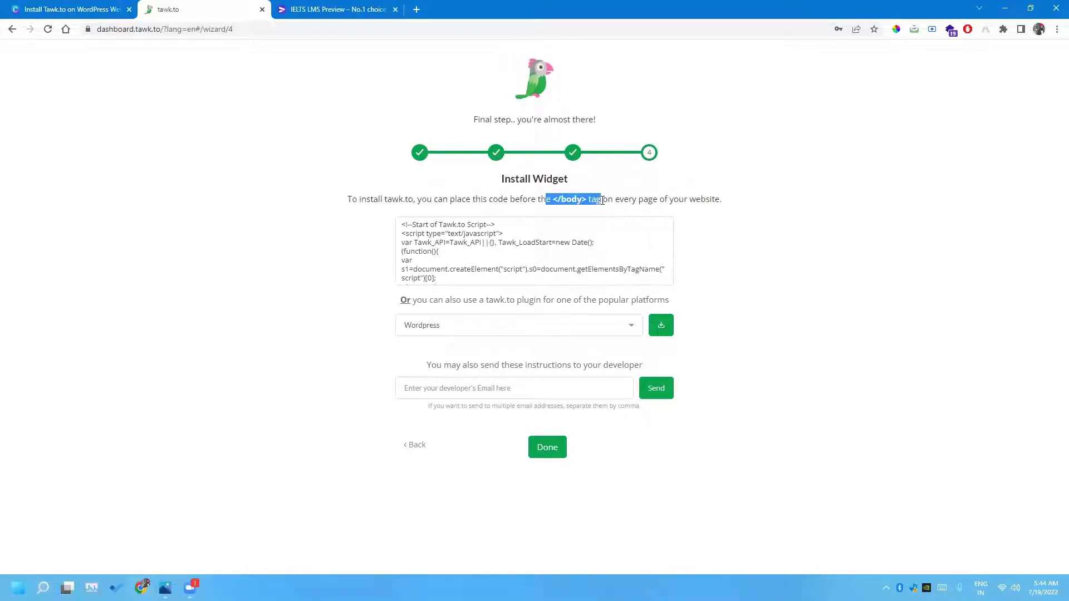
# - Copy the widget code to the clipboard and switch to the IELTS LMS site
pyautogui.click(601, 200)
pyautogui.click(540, 256)
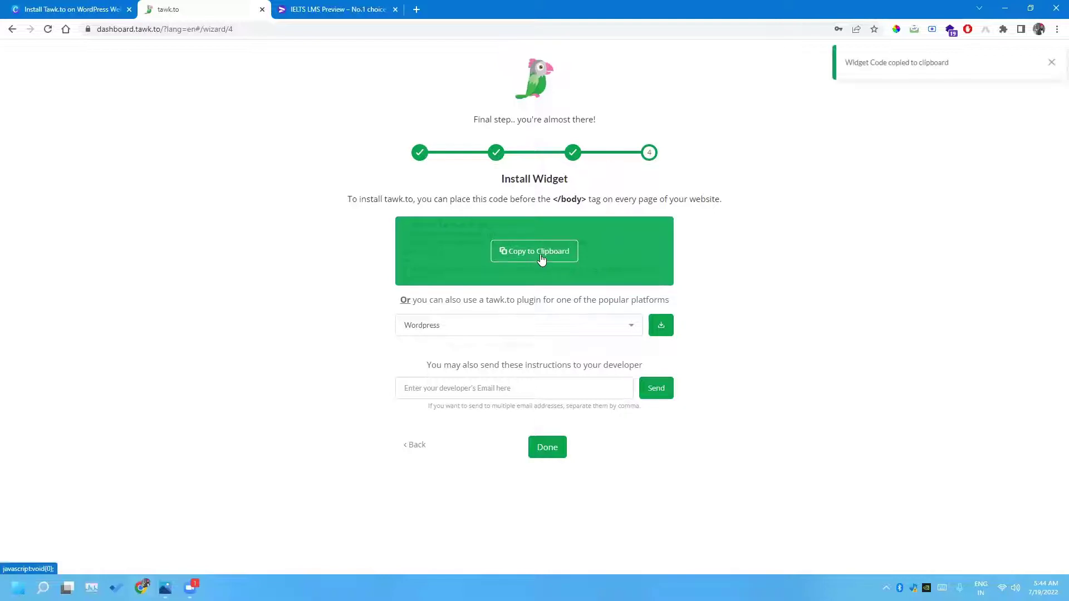
pyautogui.click(541, 258)
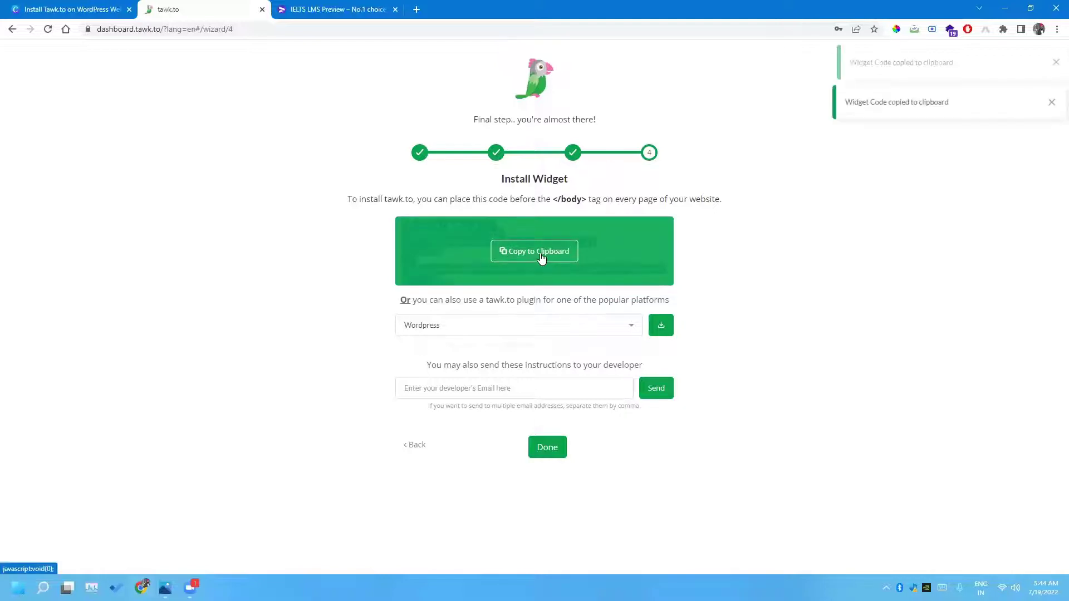
pyautogui.click(365, 7)
pyautogui.click(360, 160)
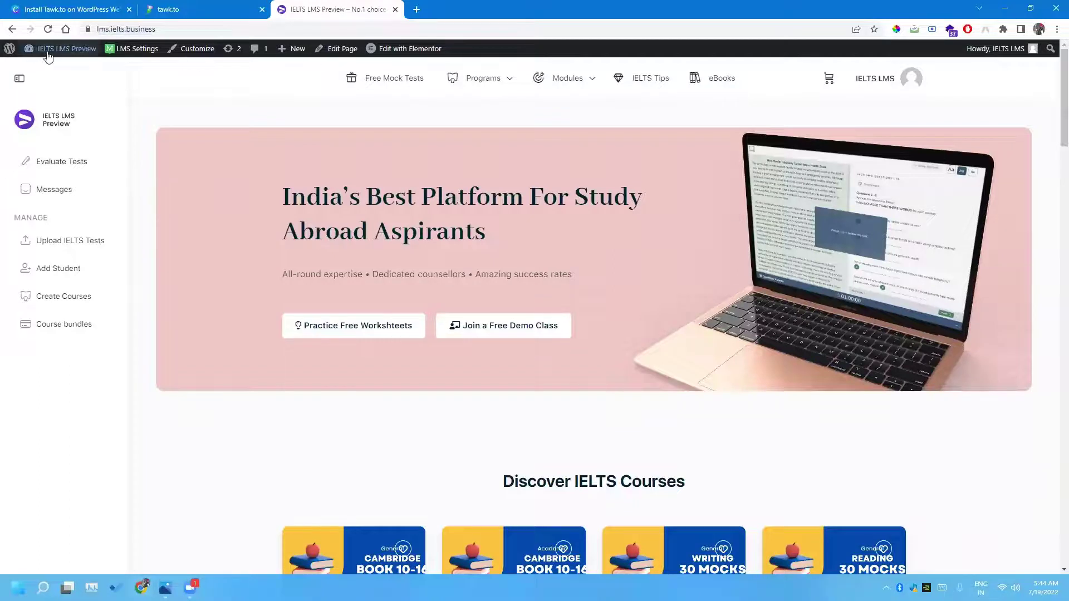
pyautogui.moveTo(65, 48)
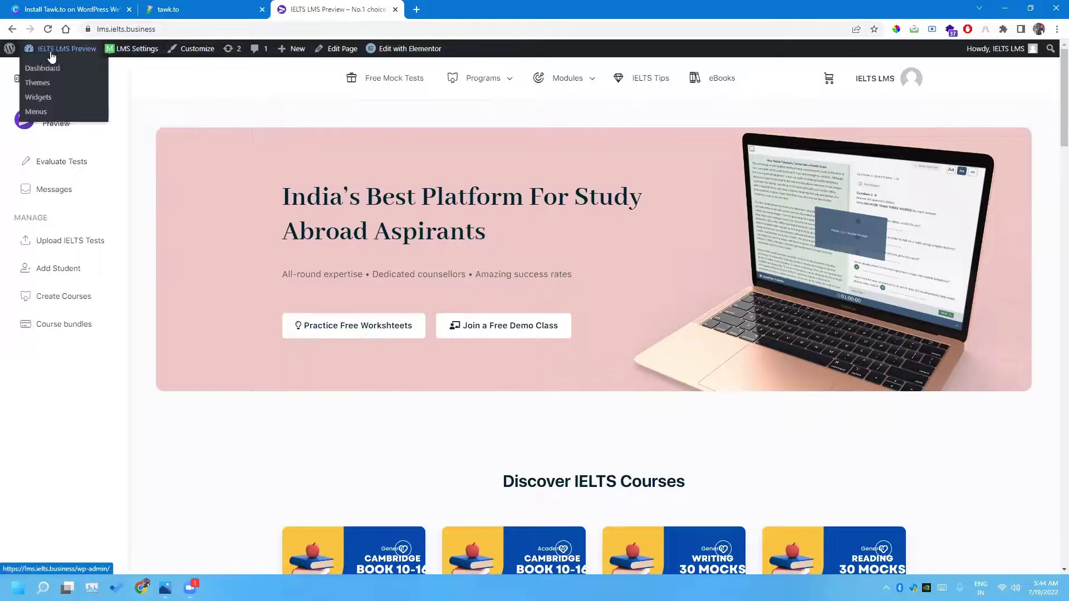
# - Open the IELTS LMS WordPress admin dashboard, briefly checking the tutorial's steps slide
pyautogui.click(55, 70)
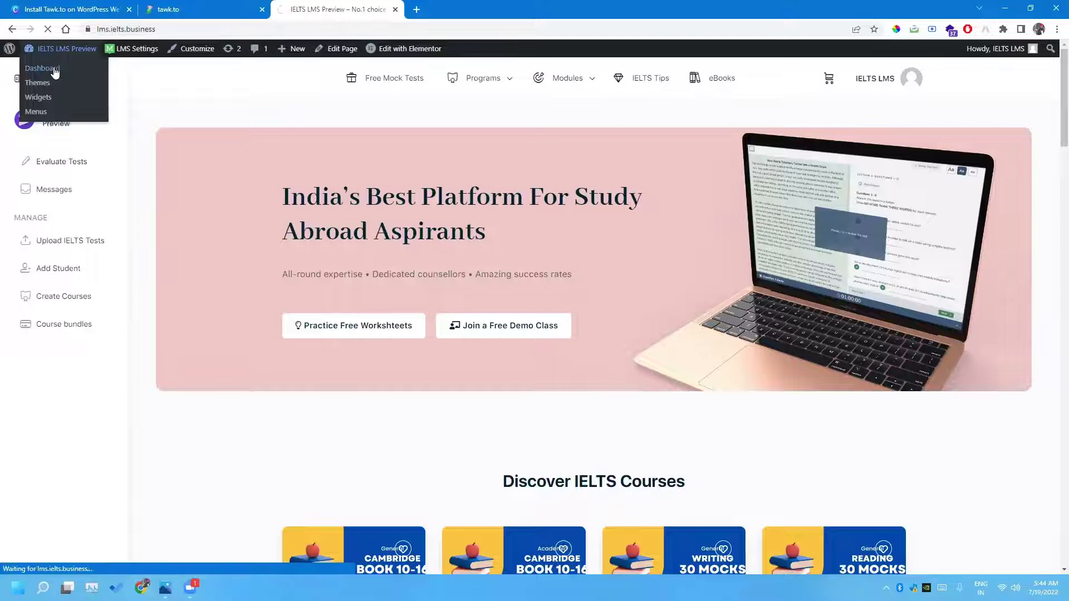
pyautogui.click(71, 9)
pyautogui.click(638, 288)
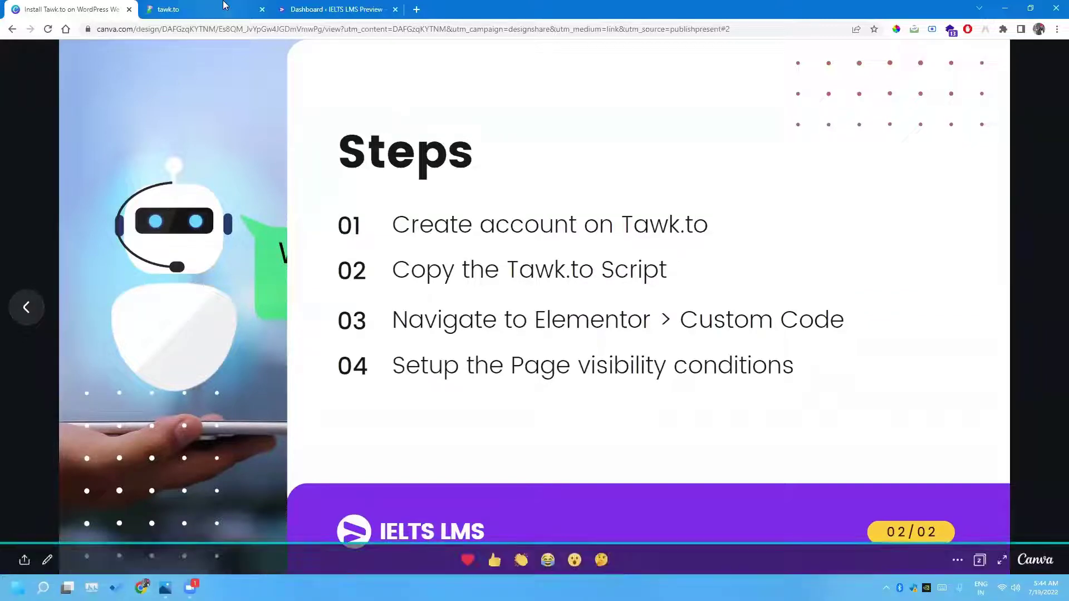
pyautogui.click(334, 10)
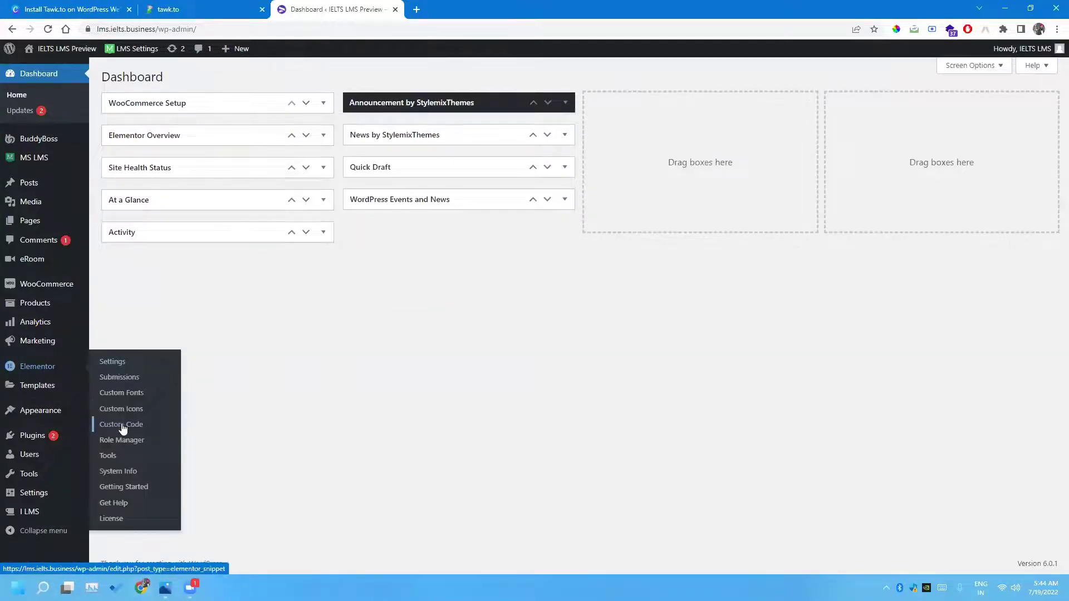
# - Create an Elementor custom code snippet titled Tawk.to, placed at body start
pyautogui.click(130, 427)
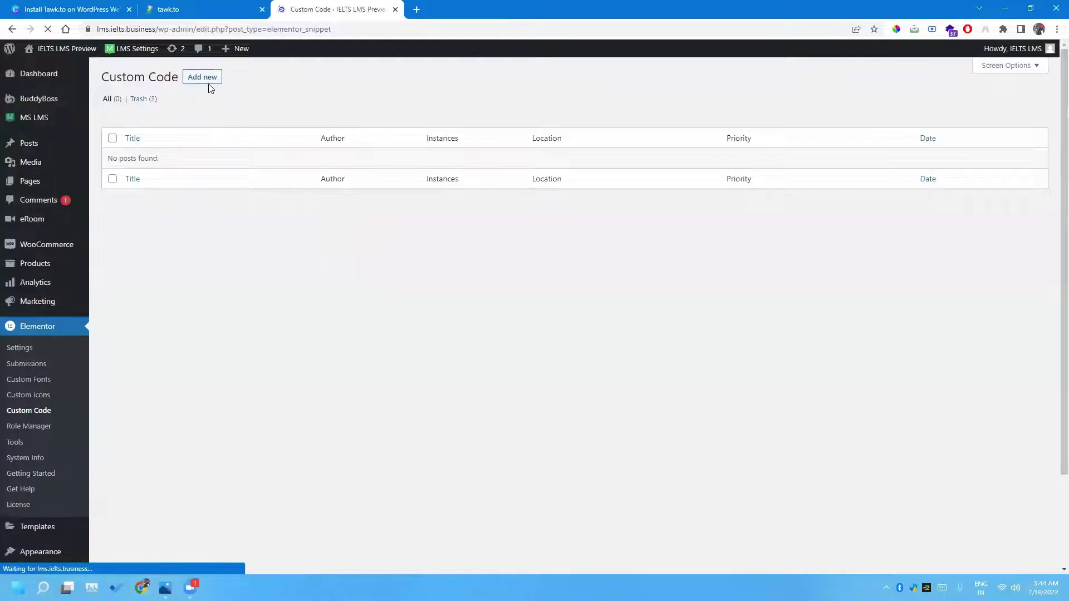
pyautogui.click(216, 79)
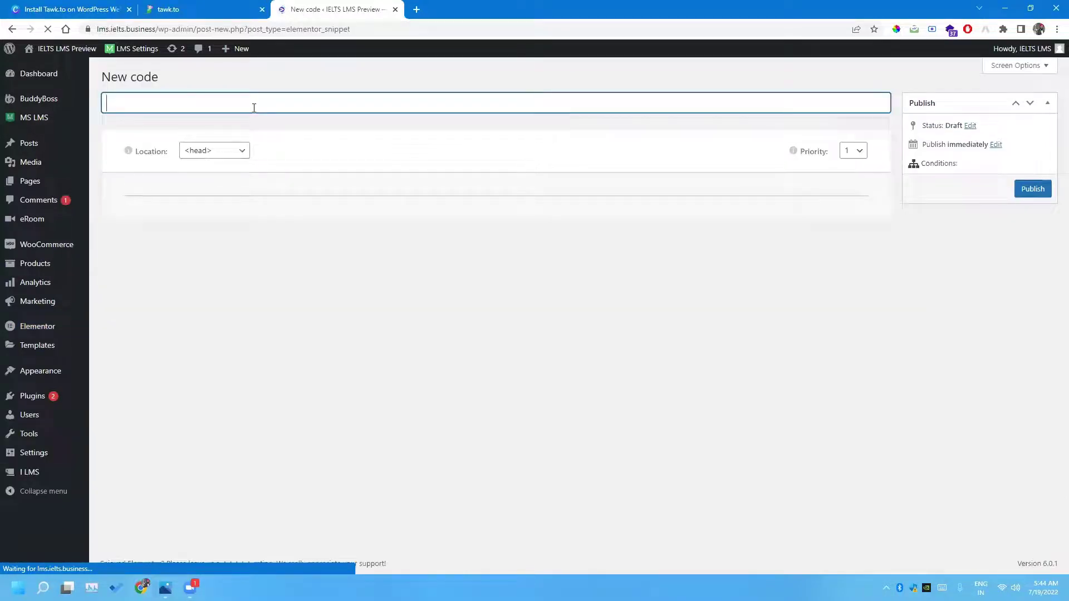
pyautogui.write('Tawk')
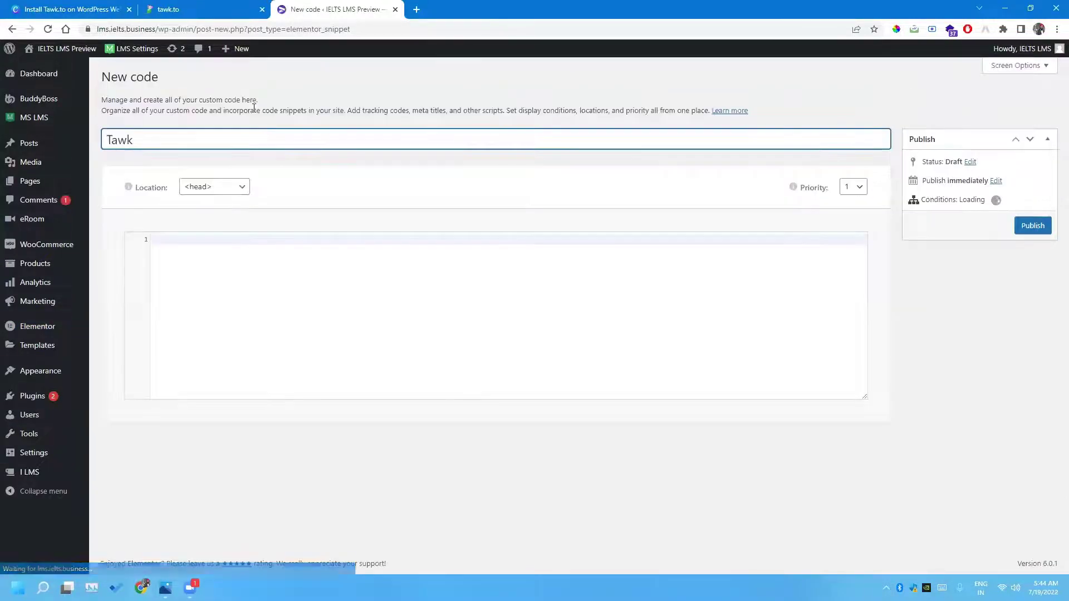
pyautogui.write('.to')
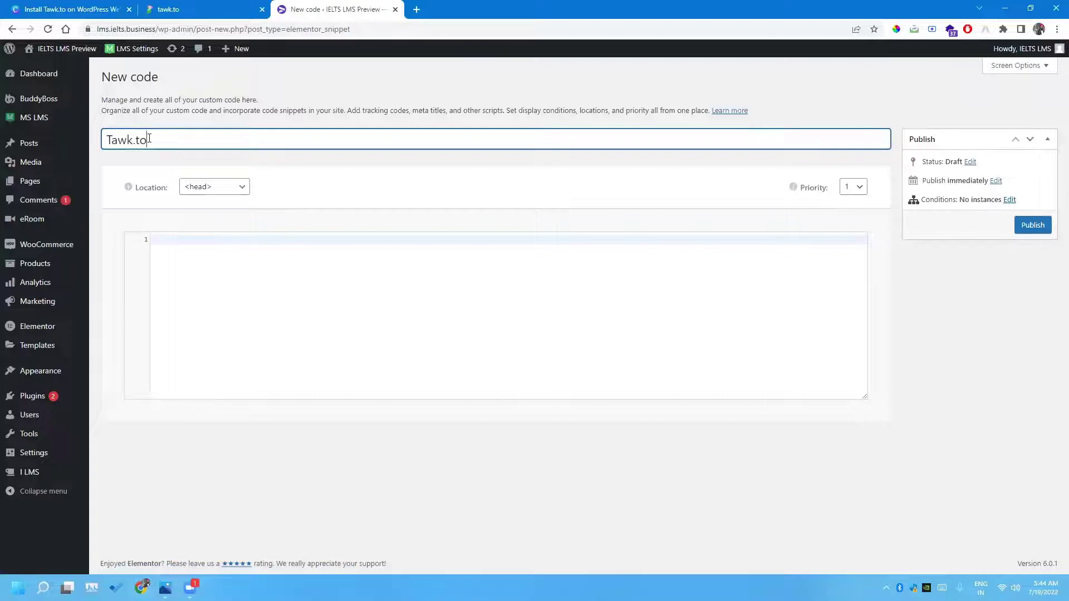
pyautogui.click(216, 187)
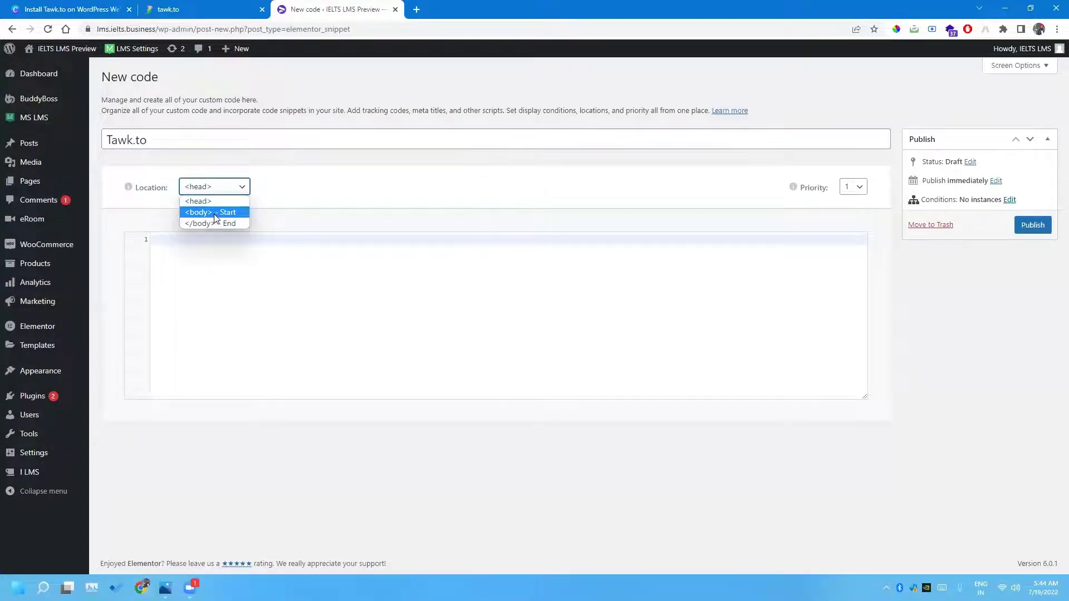
pyautogui.click(216, 213)
# - Paste the tawk.to widget script into the snippet's code editor
pyautogui.click(187, 7)
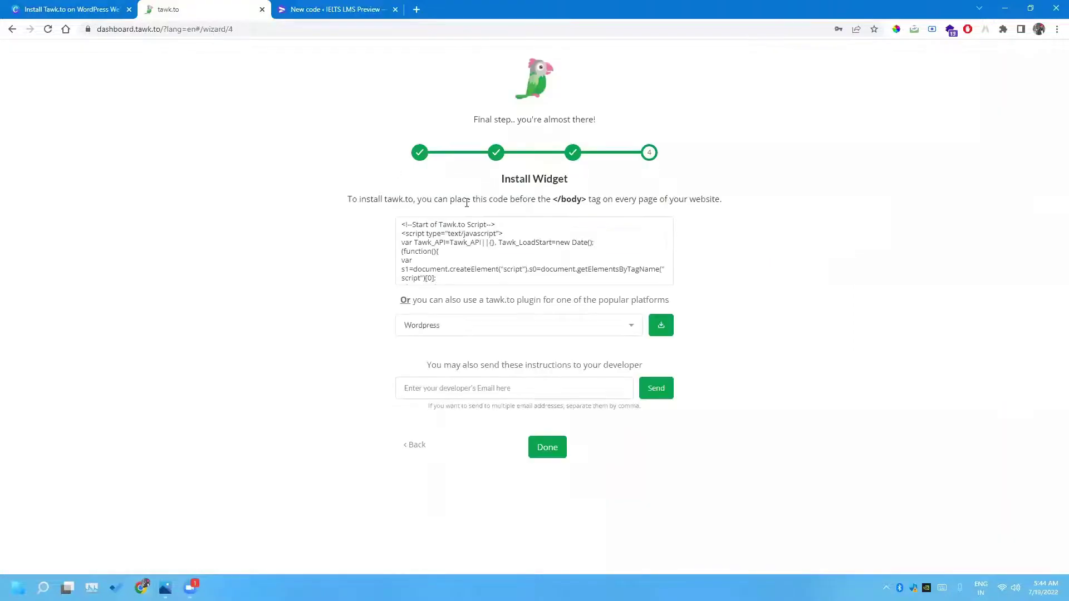
pyautogui.moveTo(467, 202); pyautogui.dragTo(610, 200)
pyautogui.click(611, 201)
pyautogui.click(301, 9)
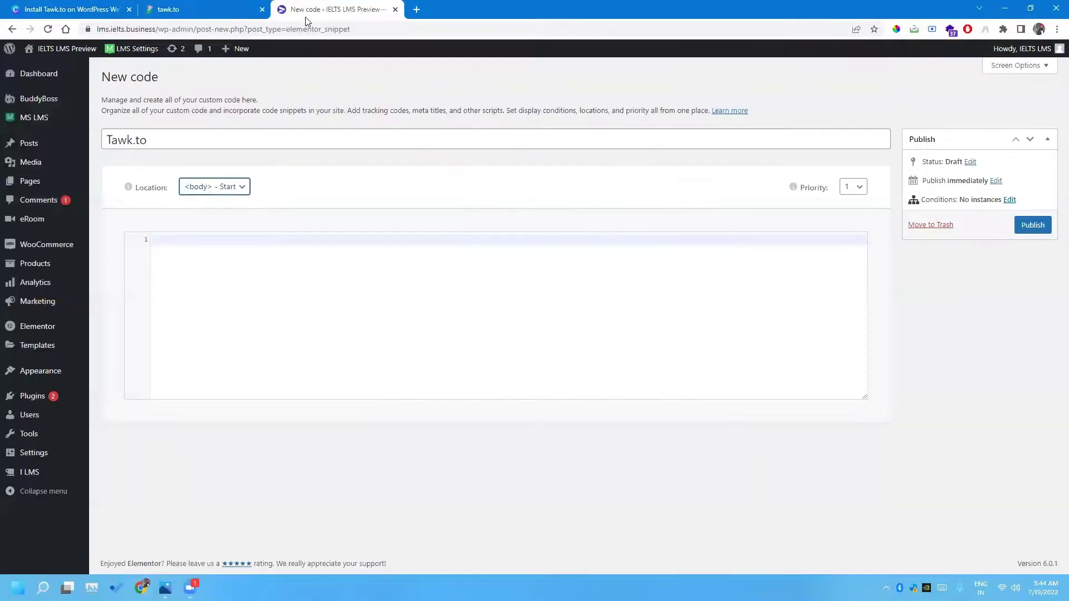
pyautogui.click(251, 244)
pyautogui.hotkey('ctrl', 'v')
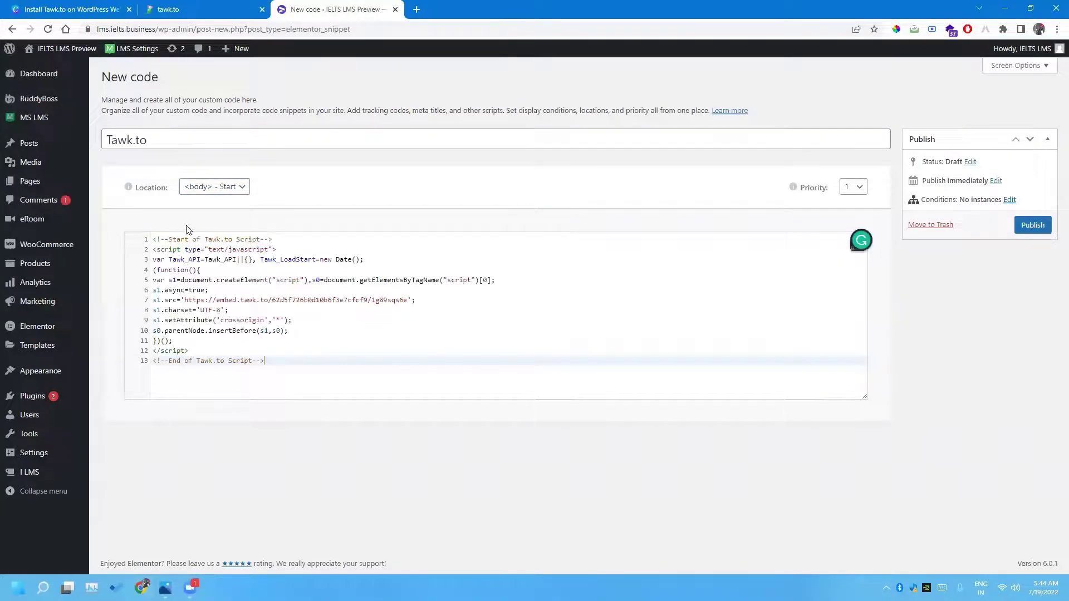
pyautogui.click(202, 8)
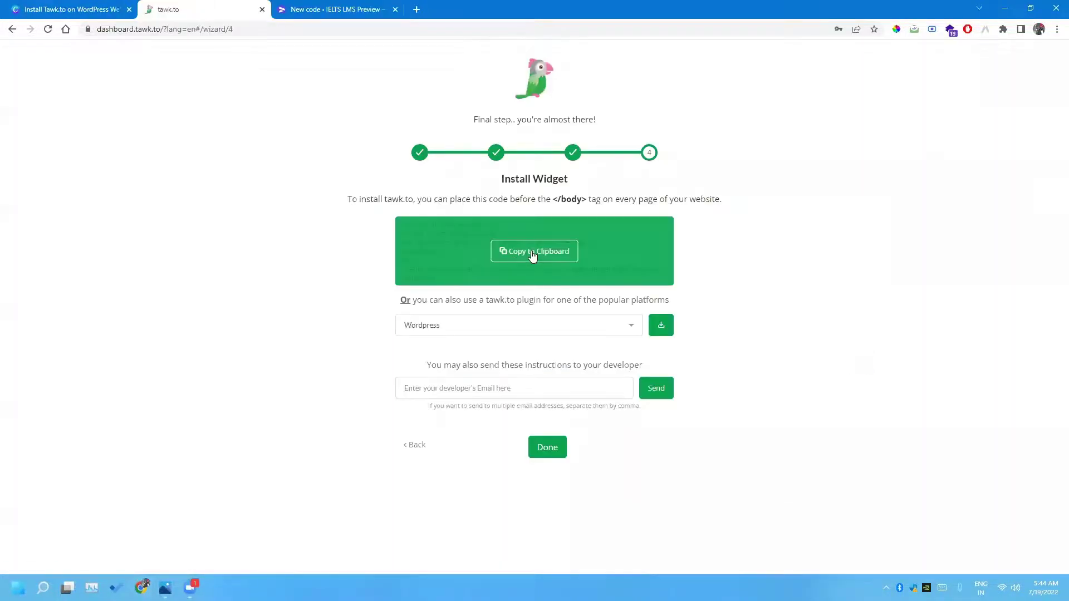
pyautogui.click(533, 250)
pyautogui.click(300, 9)
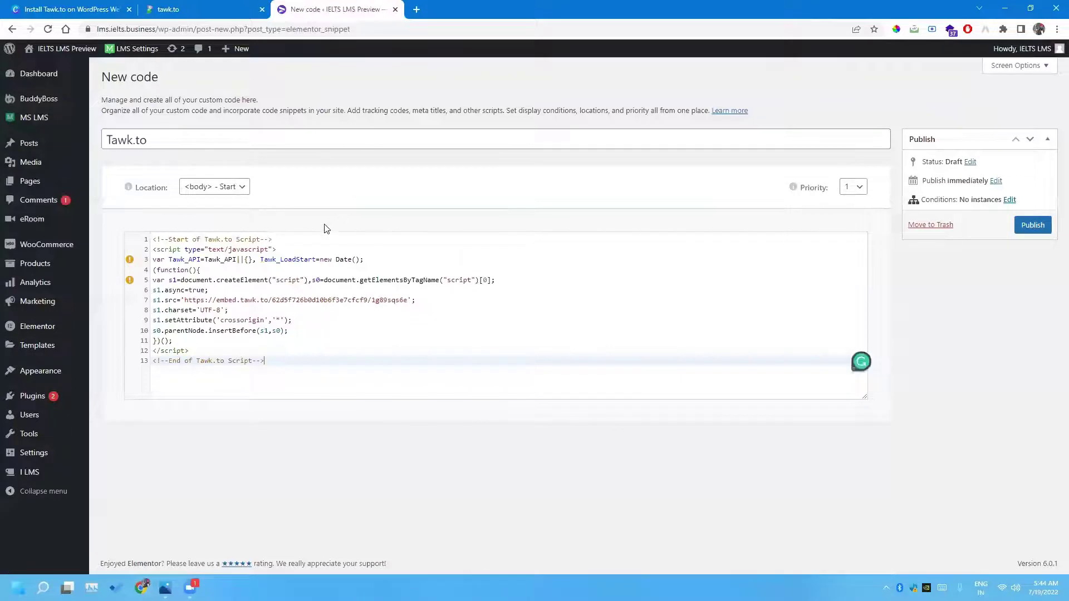
# - Publish the Tawk.to snippet with display condition Include > Singular > Front Page
pyautogui.click(1036, 226)
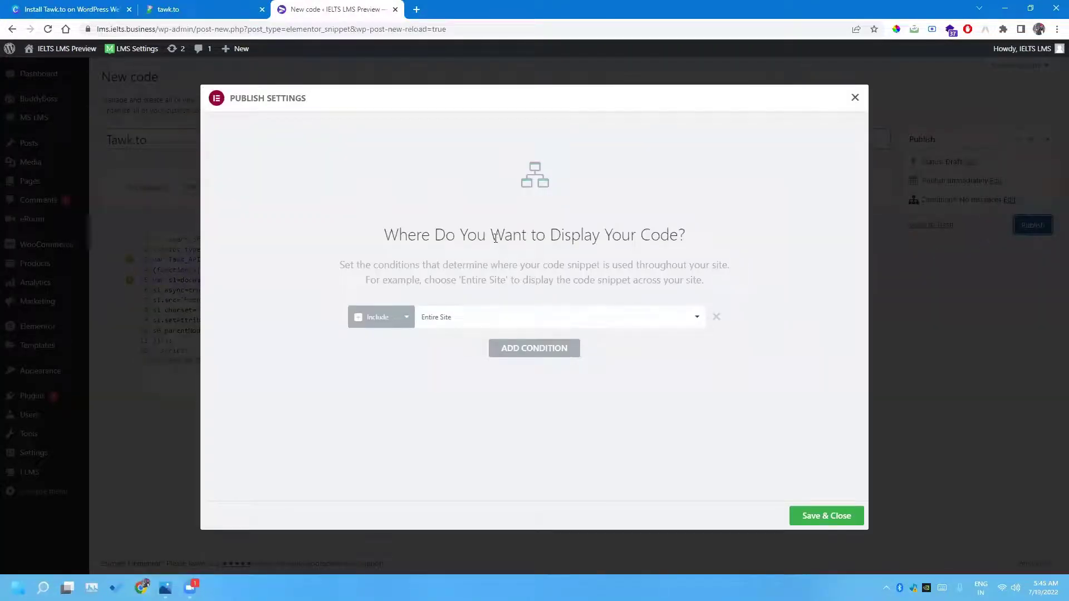
pyautogui.moveTo(492, 236); pyautogui.dragTo(680, 236)
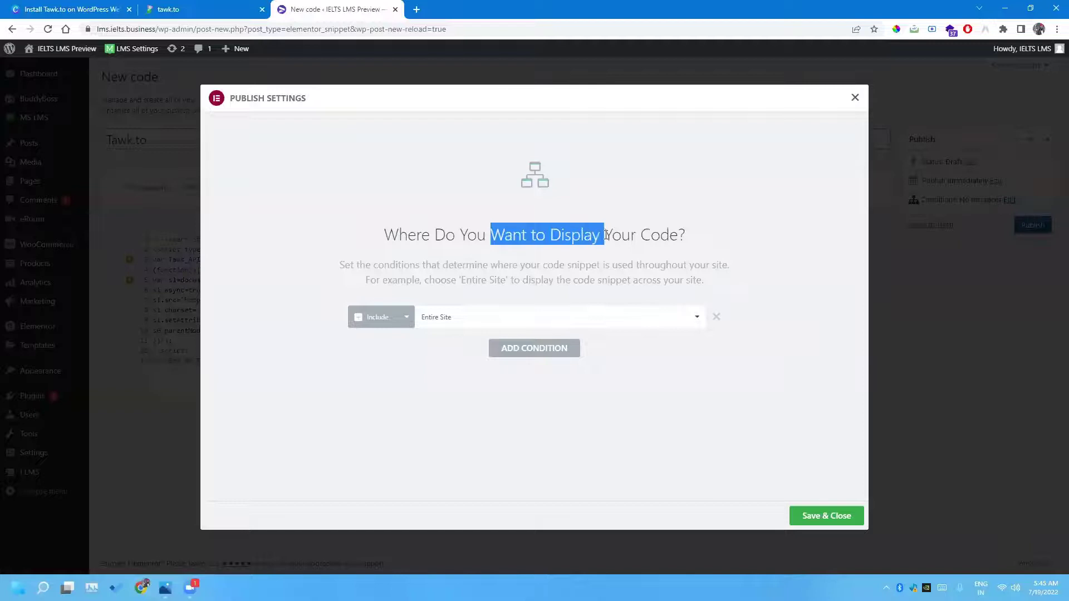
pyautogui.click(679, 235)
pyautogui.click(471, 317)
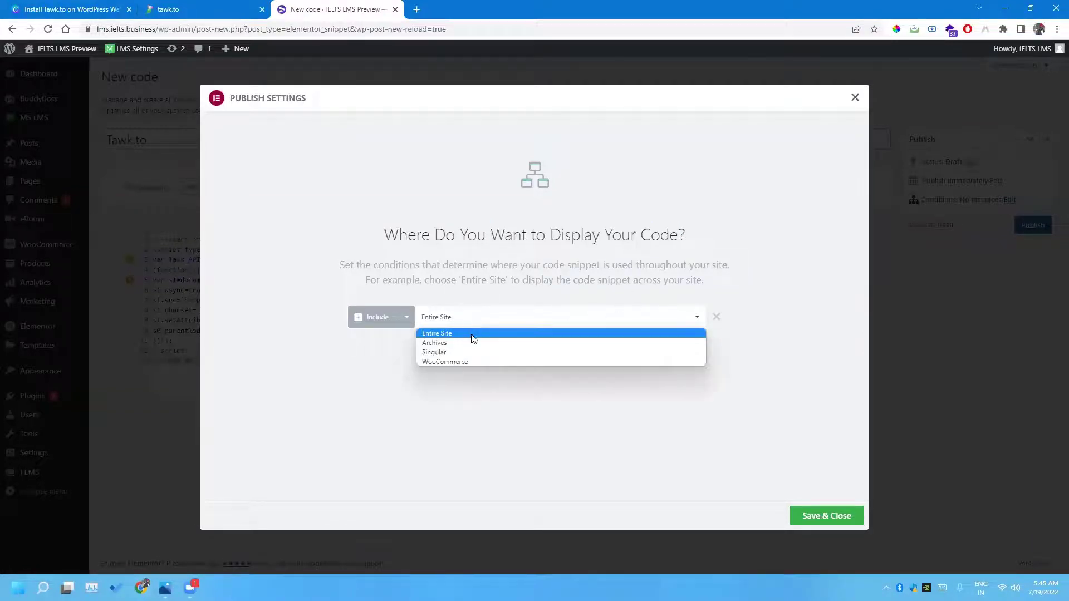
pyautogui.click(468, 352)
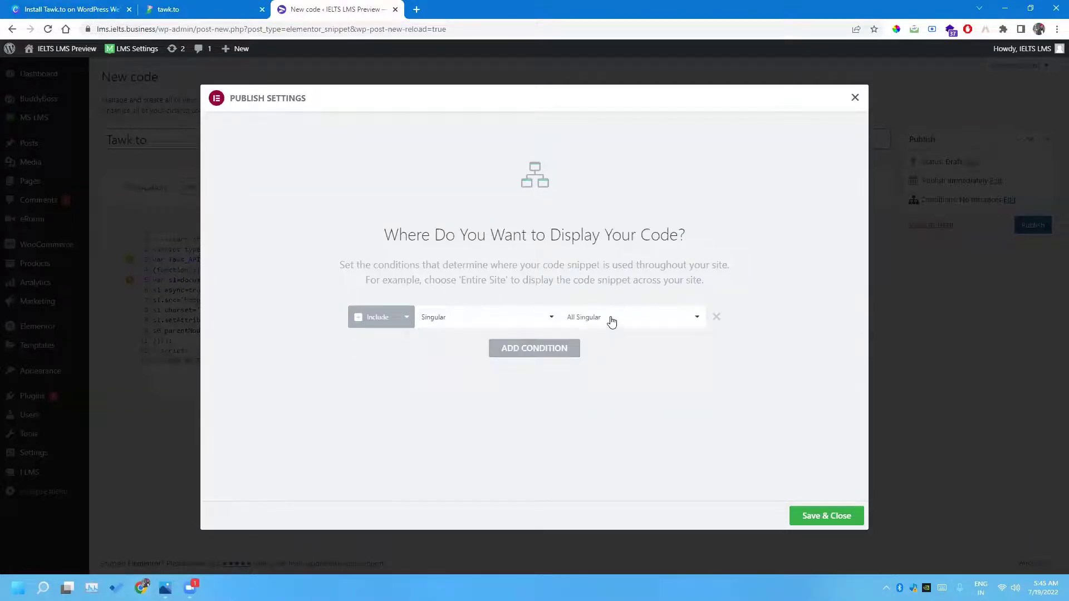
pyautogui.click(612, 323)
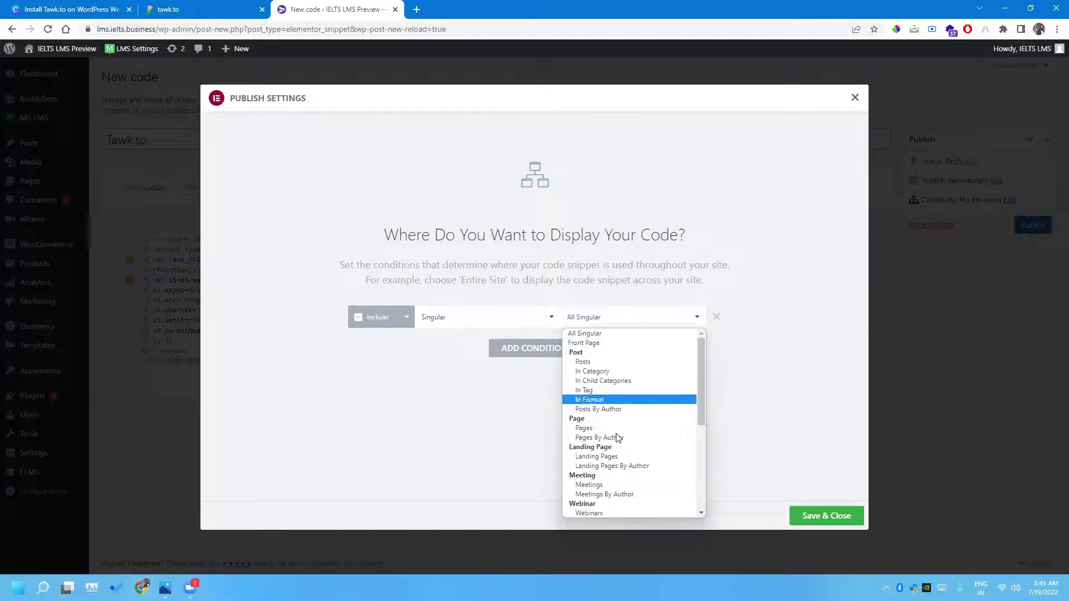
pyautogui.click(591, 346)
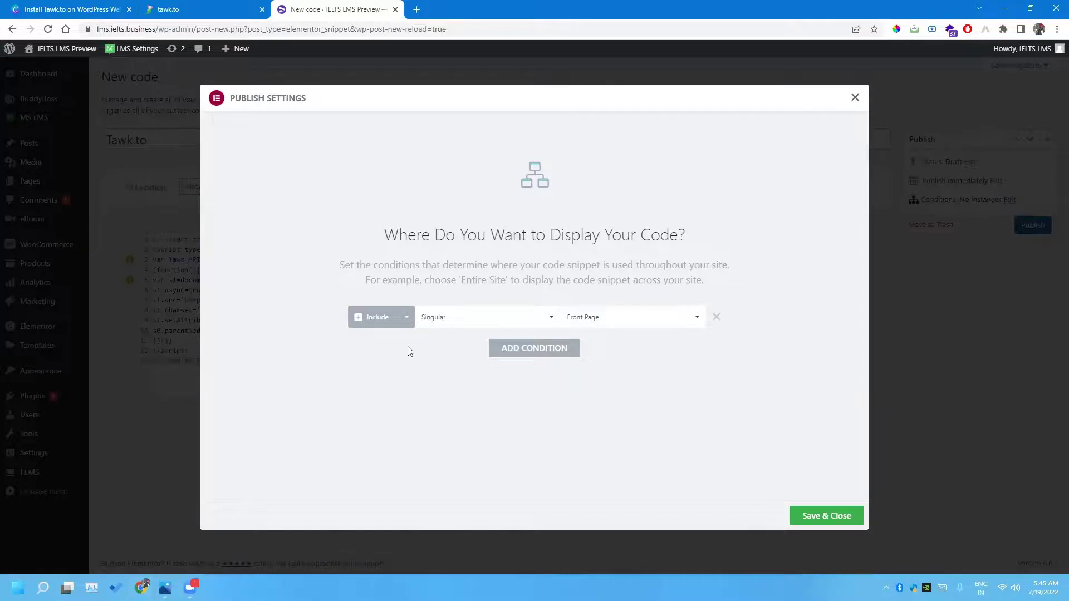
pyautogui.click(812, 515)
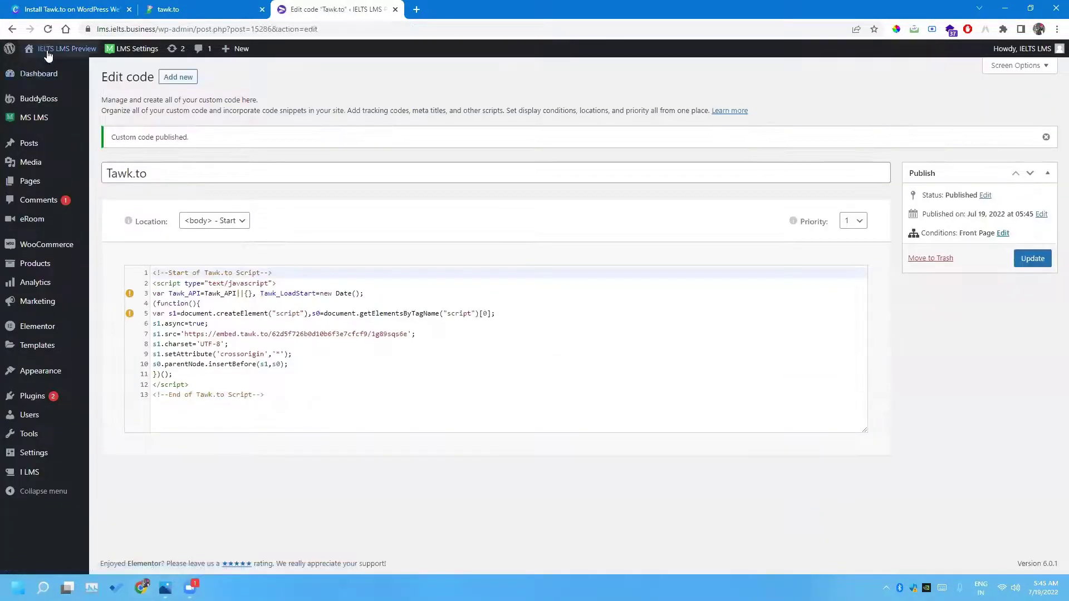
# - Open the live IELTS LMS site in a new tab and scroll to the Tawk.to chat bubble
pyautogui.moveTo(67, 48)
pyautogui.rightClick(46, 67)
pyautogui.click(66, 77)
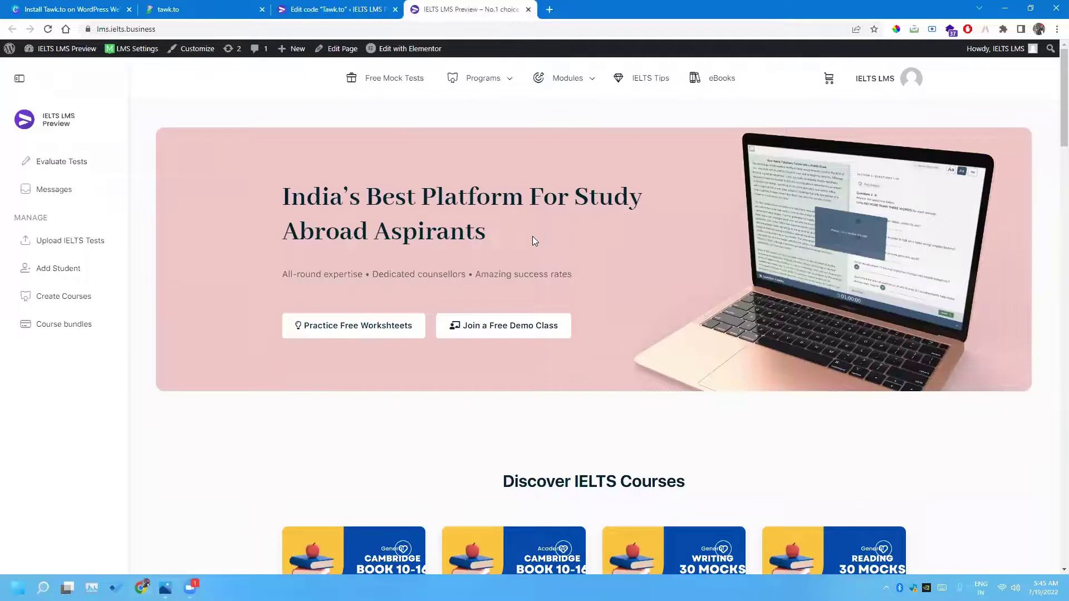
pyautogui.scroll(-4, 584, 275)
pyautogui.scroll(-3, 586, 279)
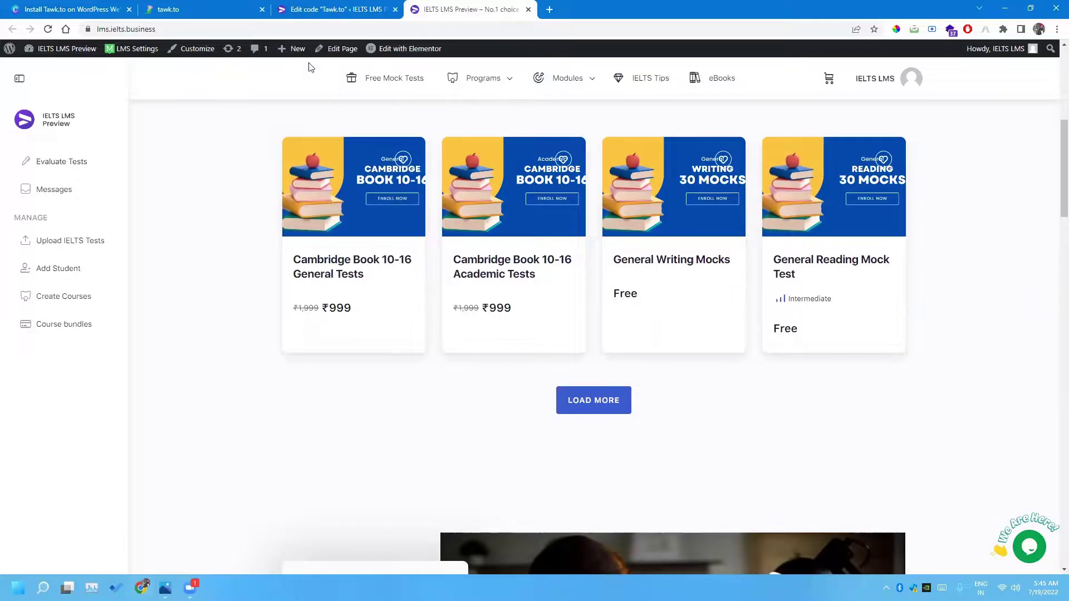
# - Complete the install wizard, dismiss the welcome tour, and reach IELTS Chatbot's Chat Widget settings
pyautogui.click(257, 7)
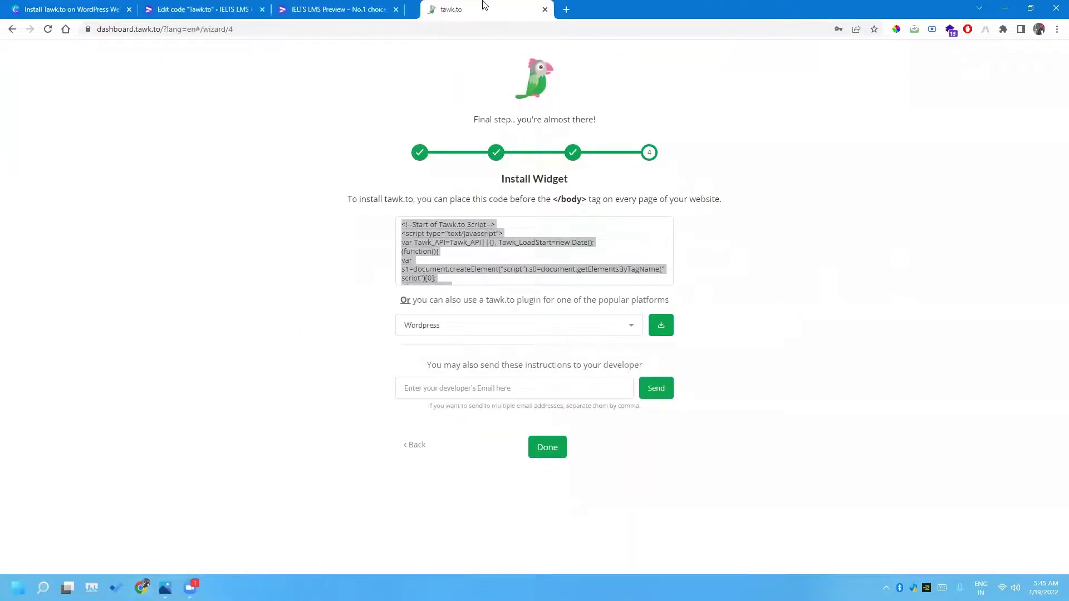
pyautogui.moveTo(258, 6); pyautogui.dragTo(484, 7)
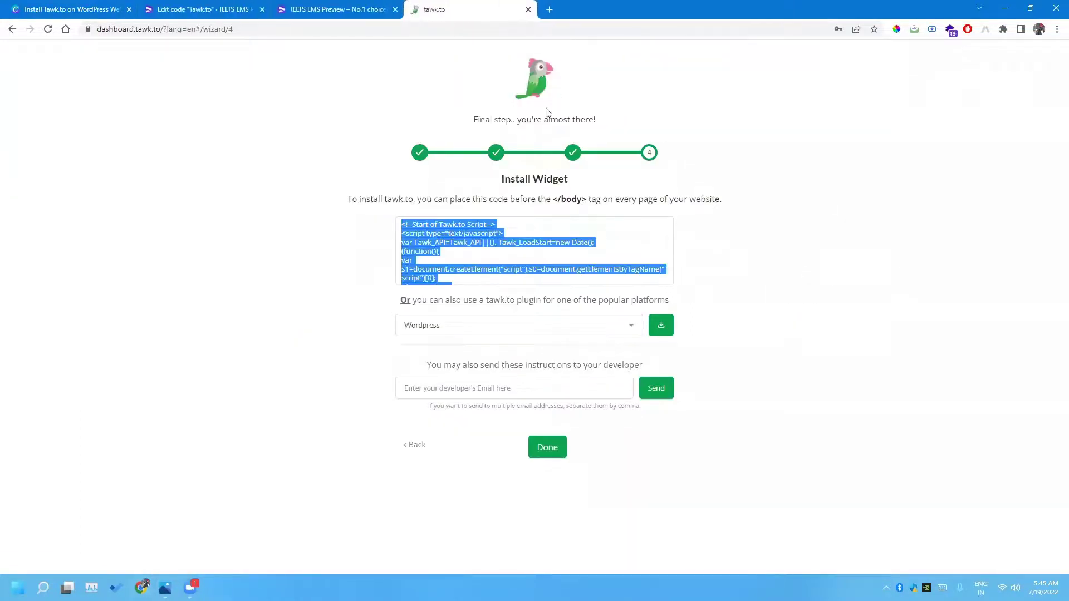
pyautogui.click(548, 448)
pyautogui.click(548, 445)
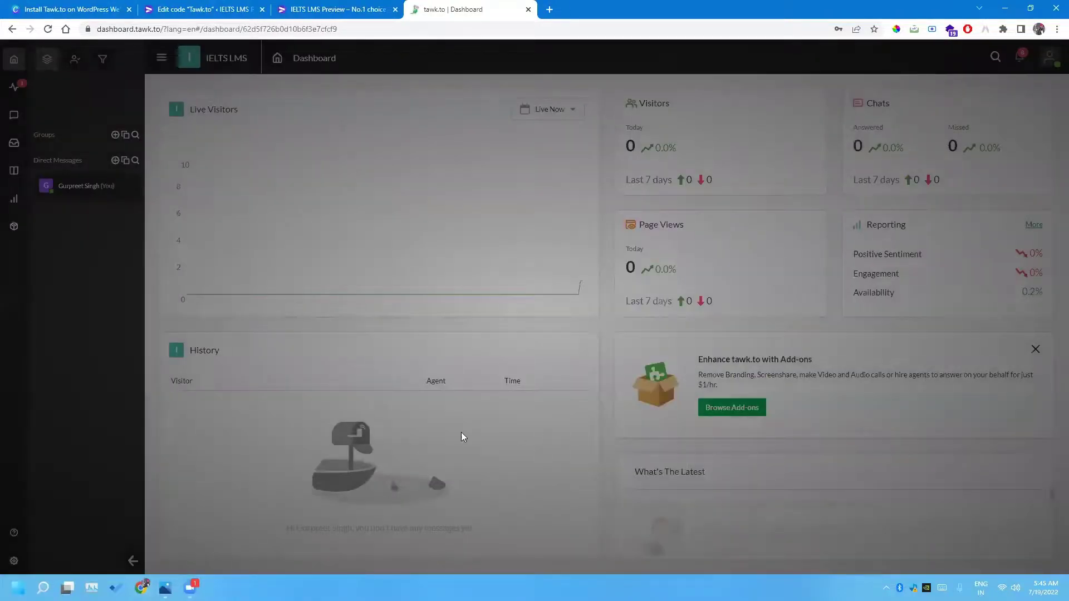
pyautogui.click(12, 564)
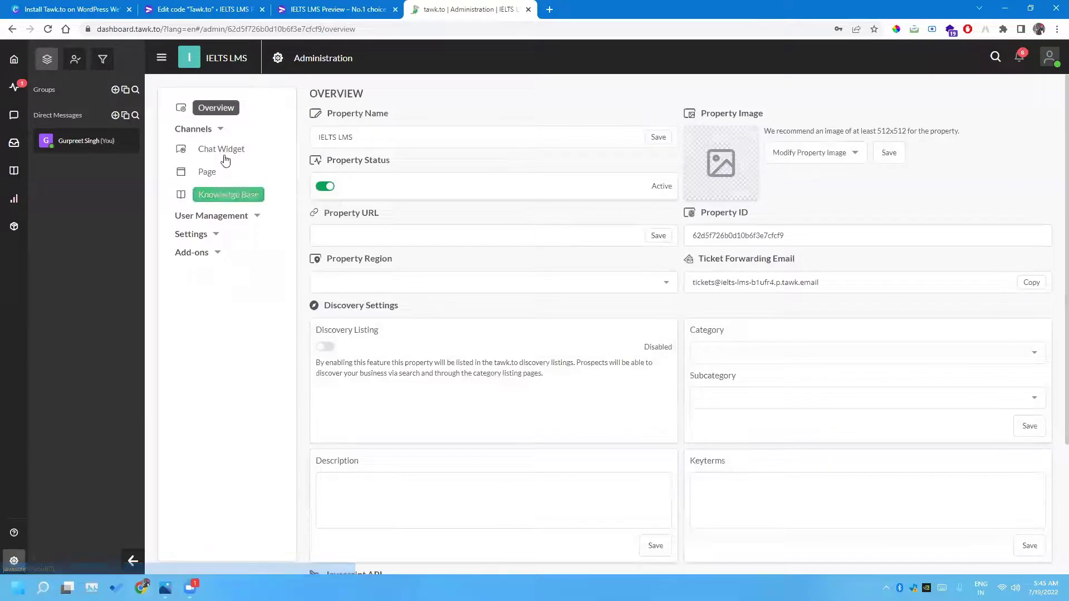
pyautogui.click(221, 149)
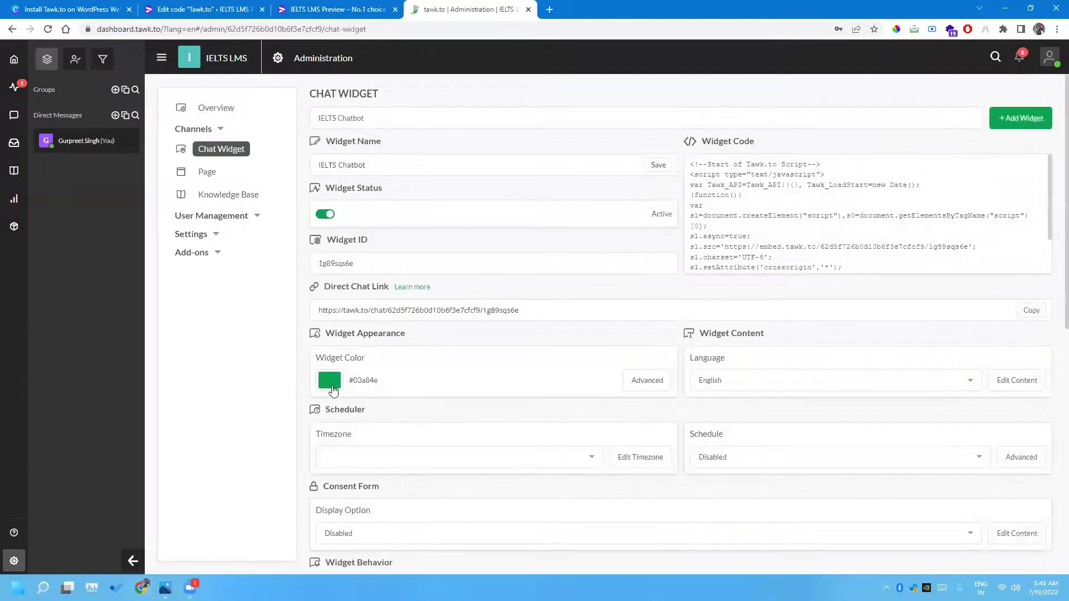
# - Place the desktop widget at bottom-left and make the header dark blue
pyautogui.click(647, 381)
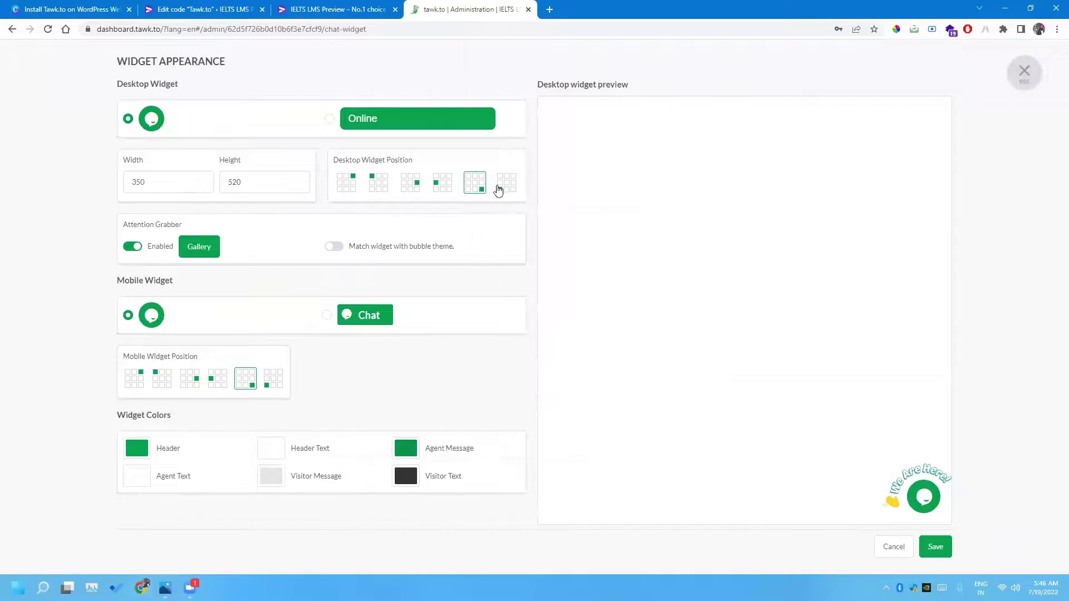
pyautogui.click(500, 189)
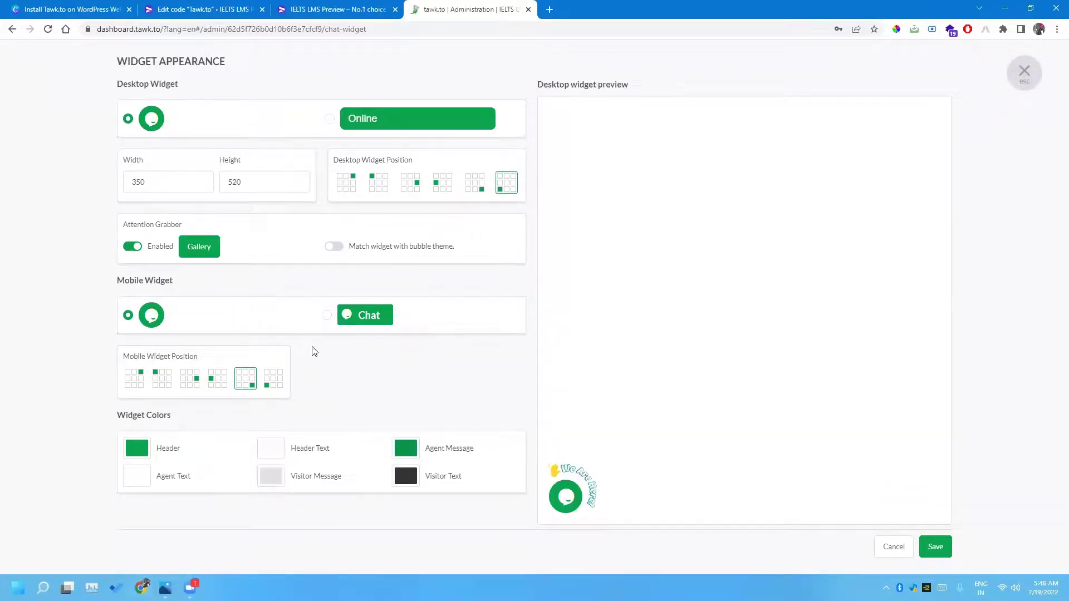
pyautogui.click(144, 453)
pyautogui.click(208, 509)
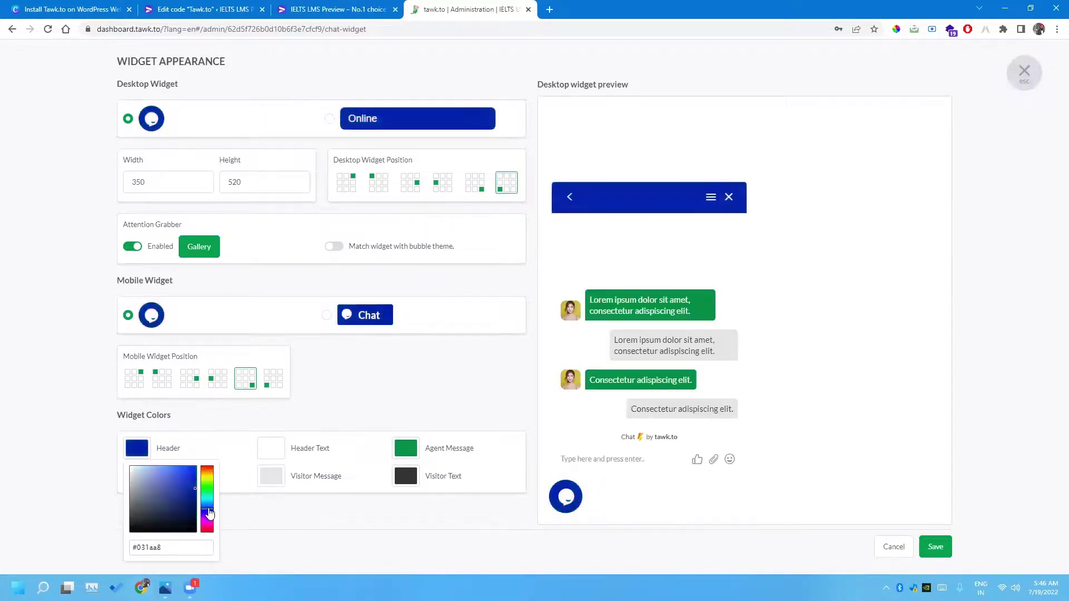
# - Change the agent message colour to teal
pyautogui.click(404, 454)
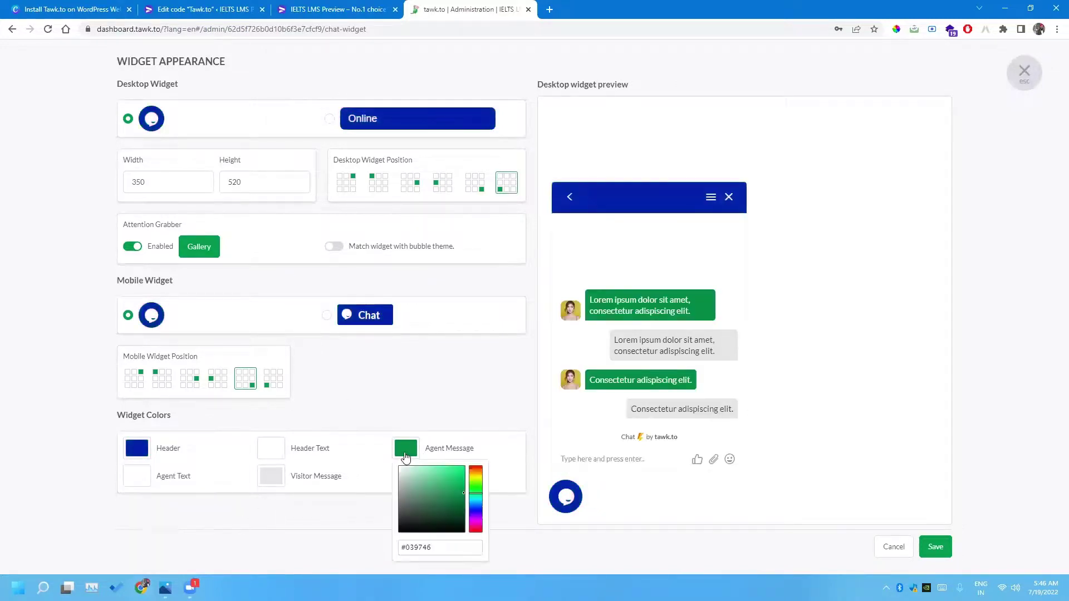
pyautogui.click(476, 504)
pyautogui.click(459, 494)
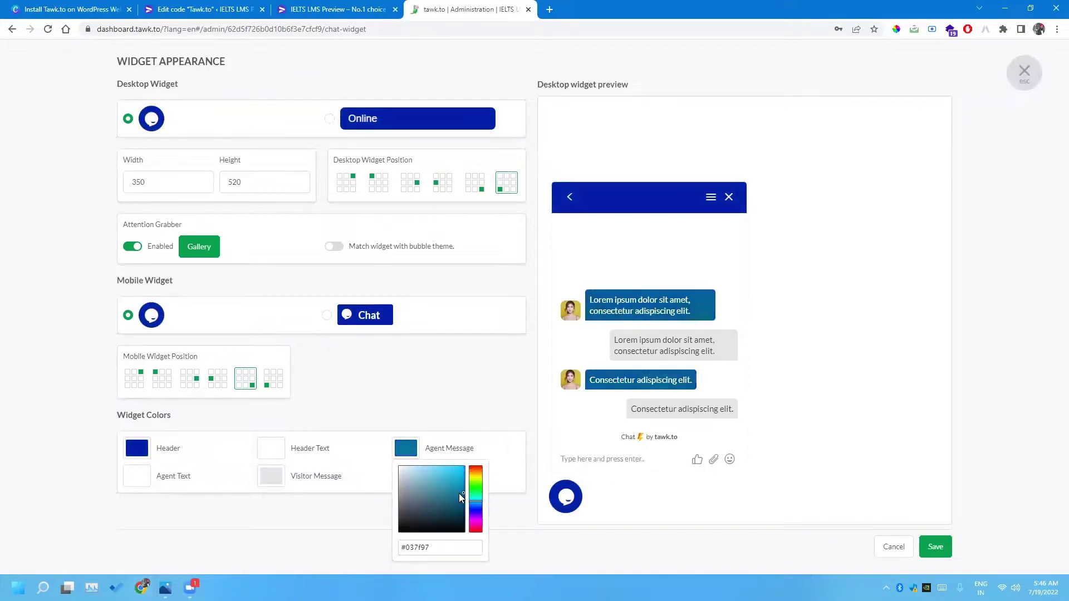
pyautogui.click(461, 358)
# - Try blue hues for the visitor message colour, then exit the appearance editor
pyautogui.click(275, 480)
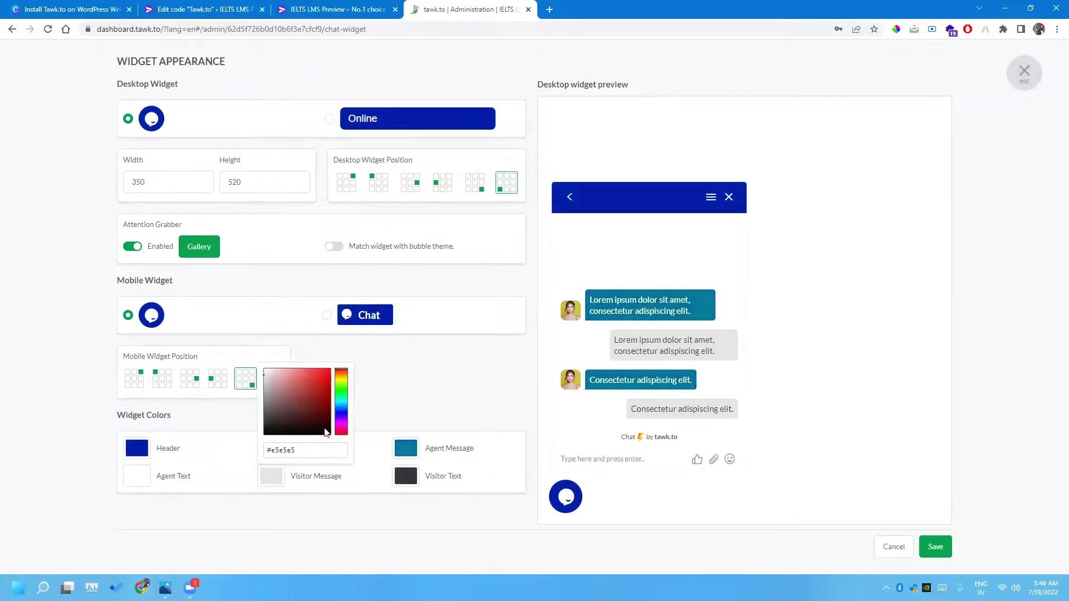
pyautogui.click(340, 415)
pyautogui.moveTo(340, 417); pyautogui.dragTo(340, 402)
pyautogui.click(414, 363)
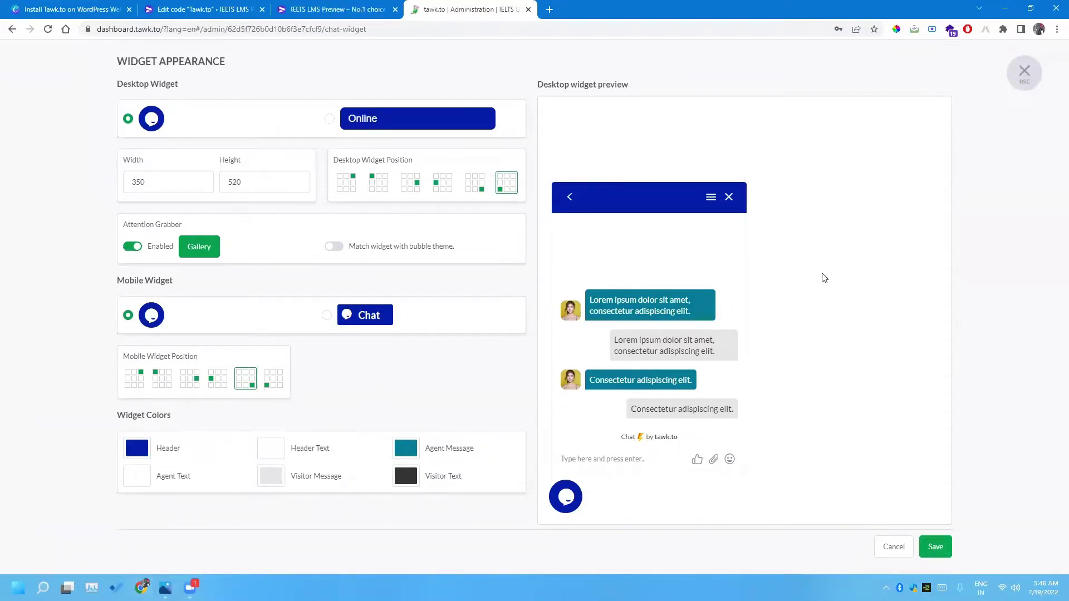
pyautogui.click(1024, 73)
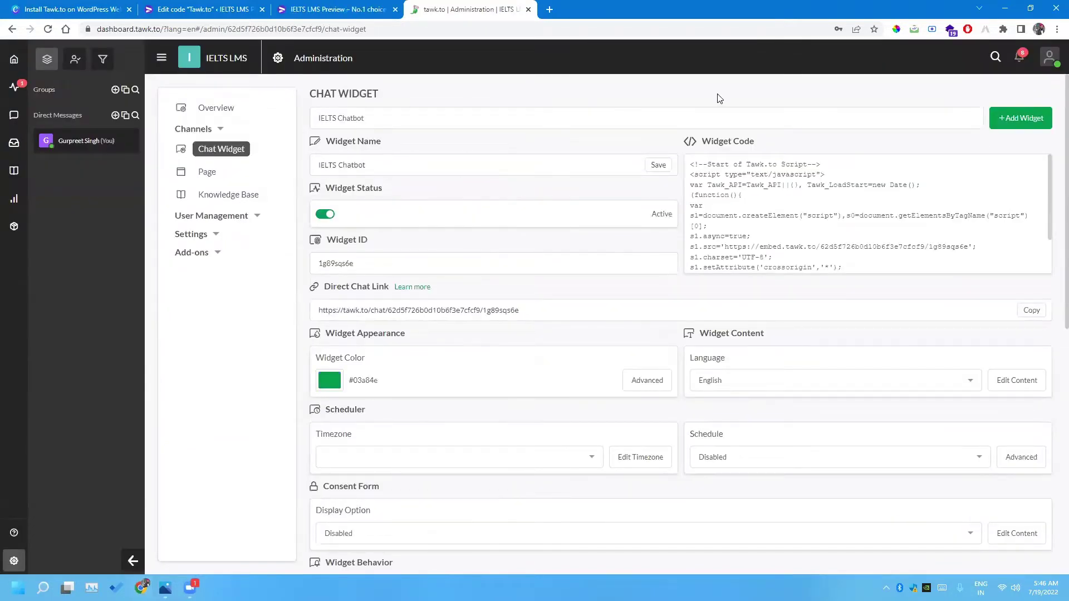